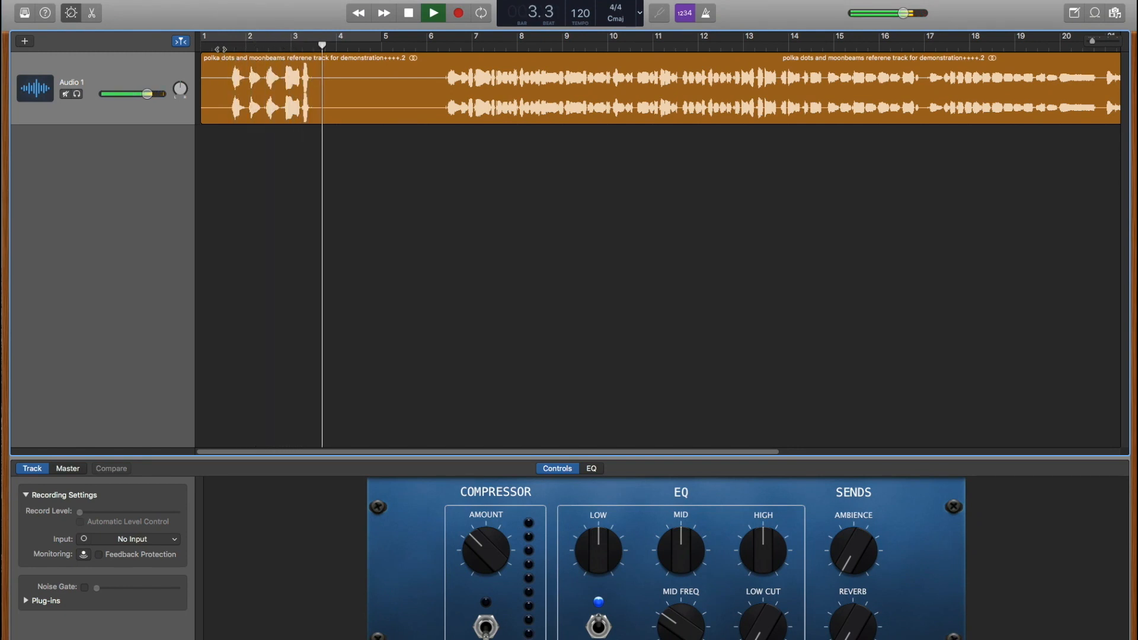
# - Stop the reference clip so the playhead rests at bar 4.1
pyautogui.press('space')
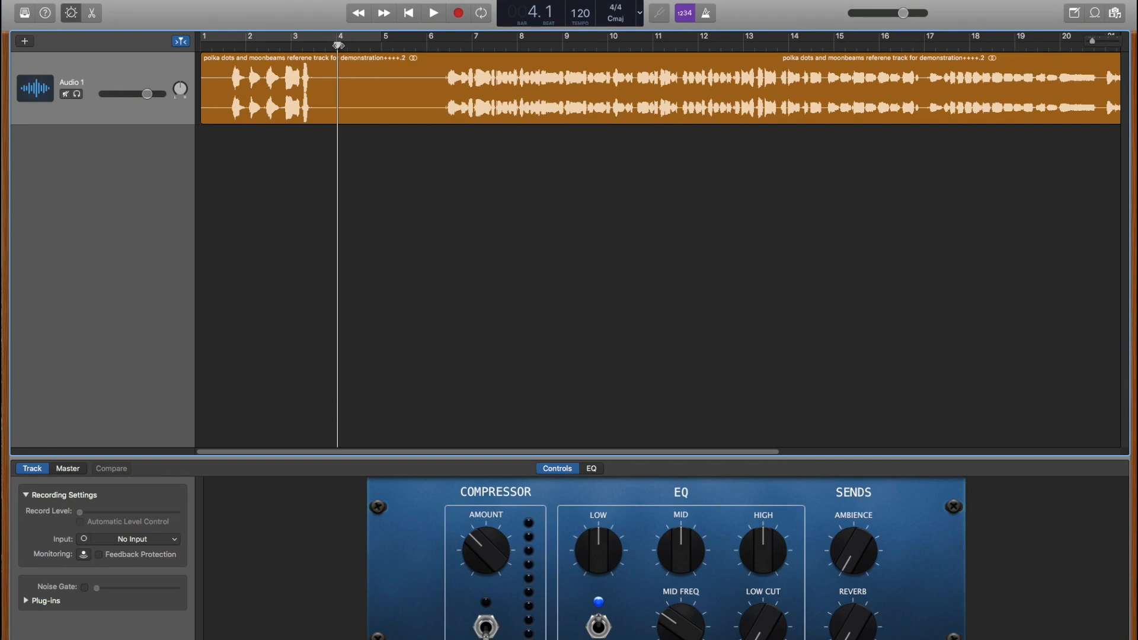
# - Drag the playhead from bar 4.1 forward to bar 6.2
pyautogui.moveTo(336, 43); pyautogui.dragTo(444, 43)
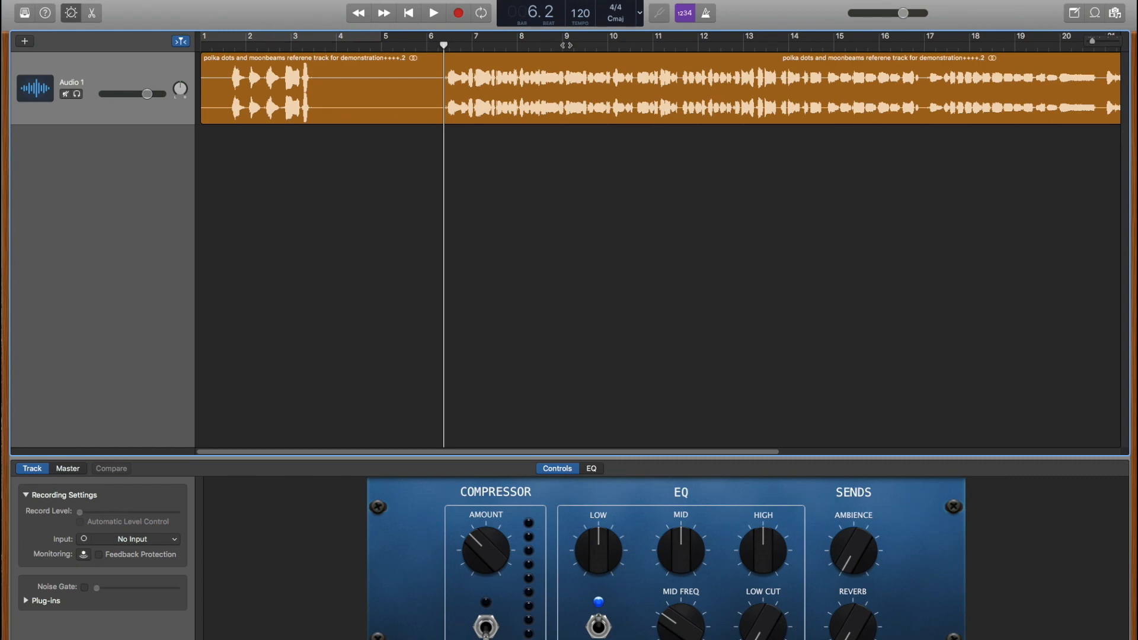
# - Play the polka dots and moonbeams clip from bar 6.2 to its end near bar 27
pyautogui.press('space')
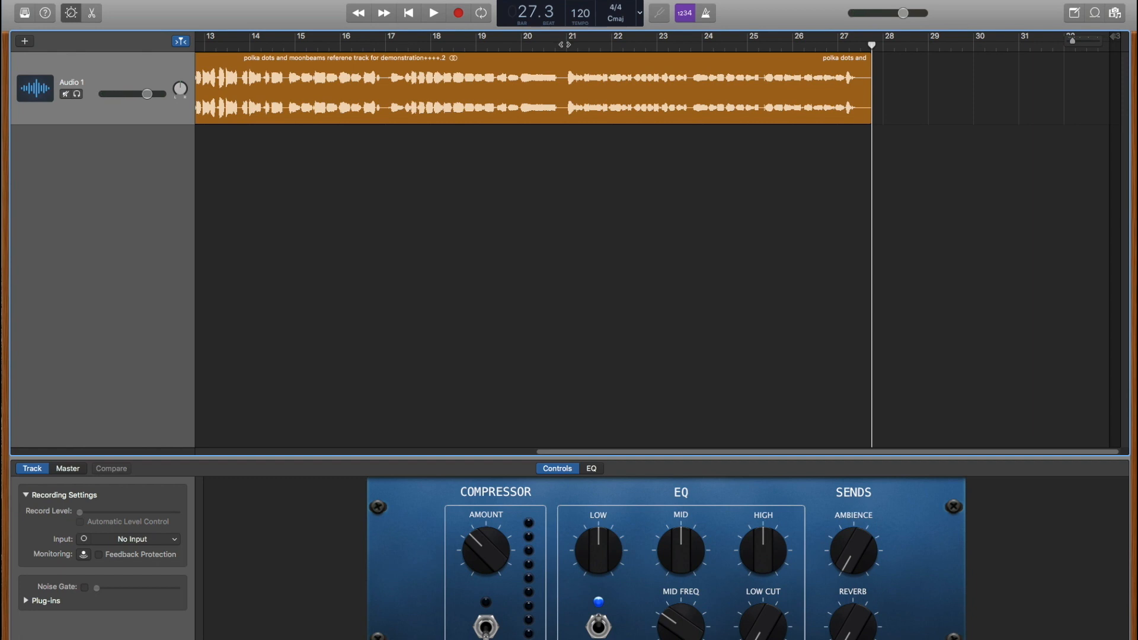
# - Play a short stretch from bar 20.4, then return the playhead to bar 6.2
pyautogui.click(565, 40)
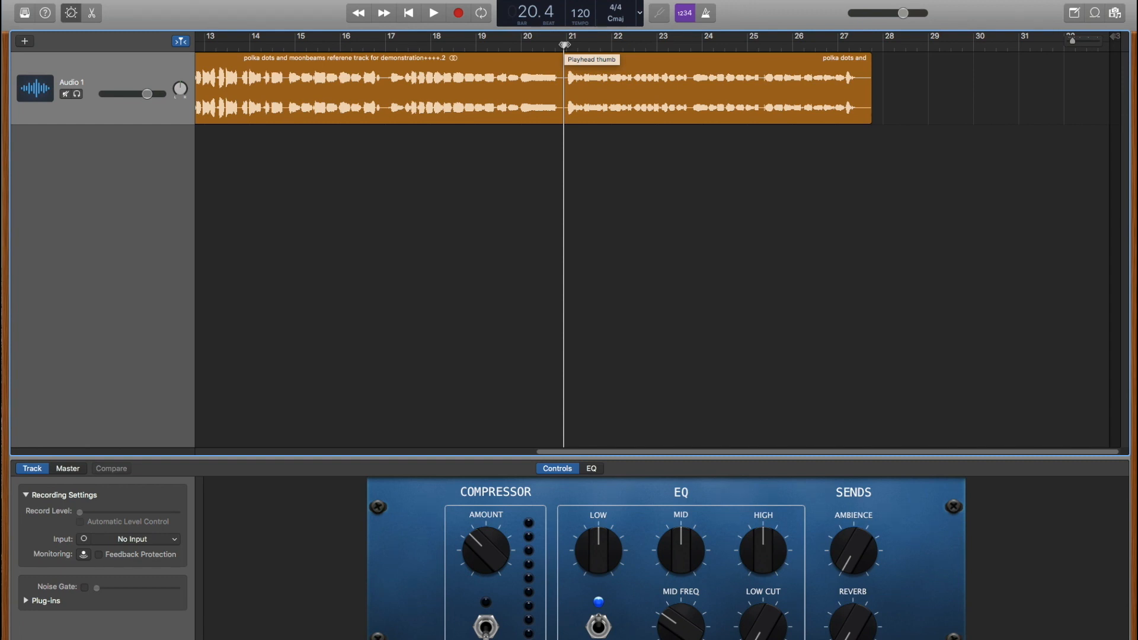
pyautogui.press('space')
pyautogui.press('space')
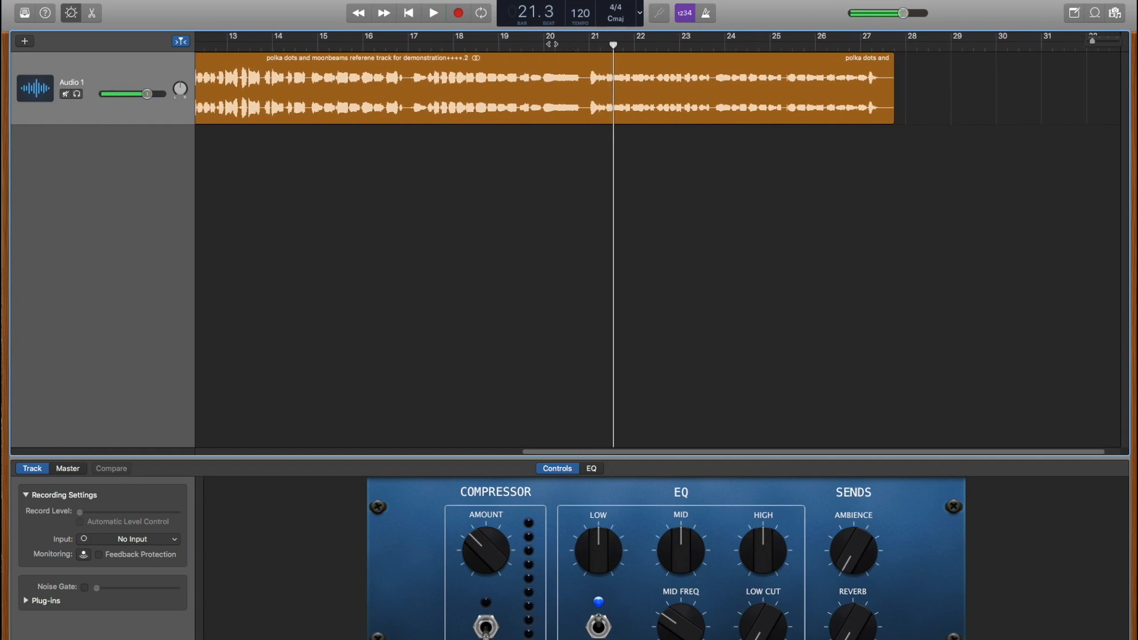
pyautogui.hscroll(-10, 549, 57)
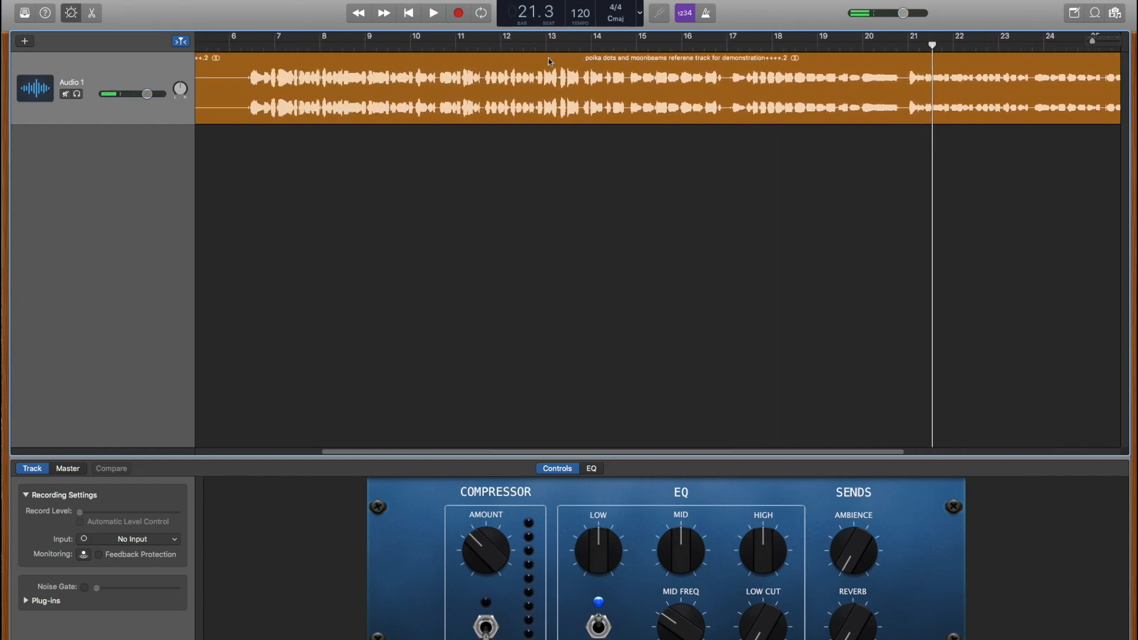
pyautogui.hscroll(-3, 548, 58)
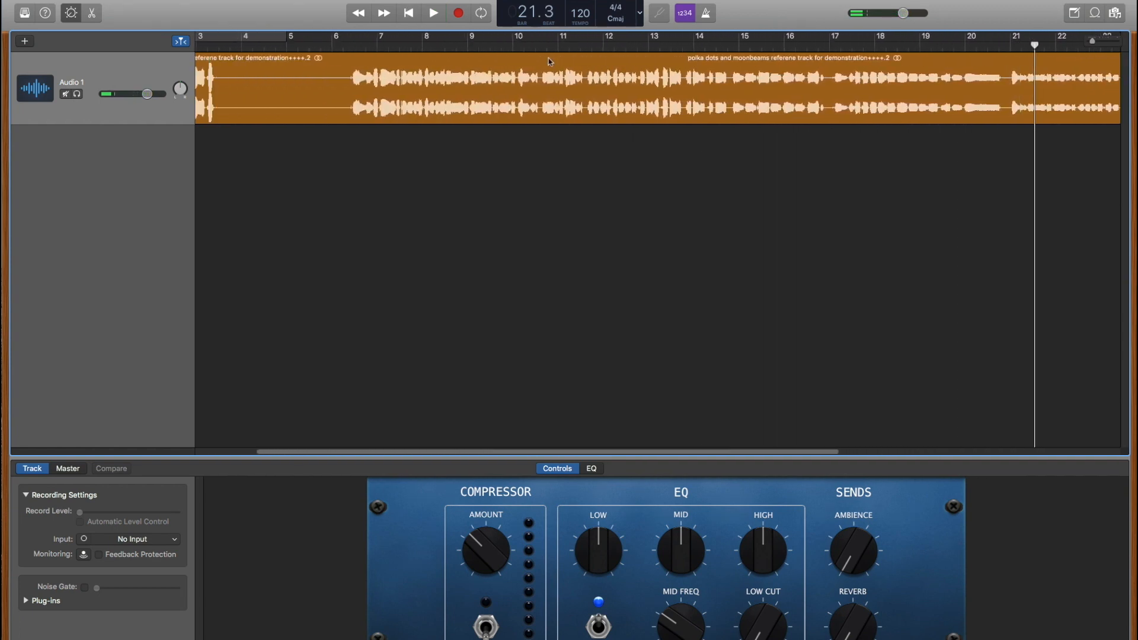
pyautogui.click(349, 46)
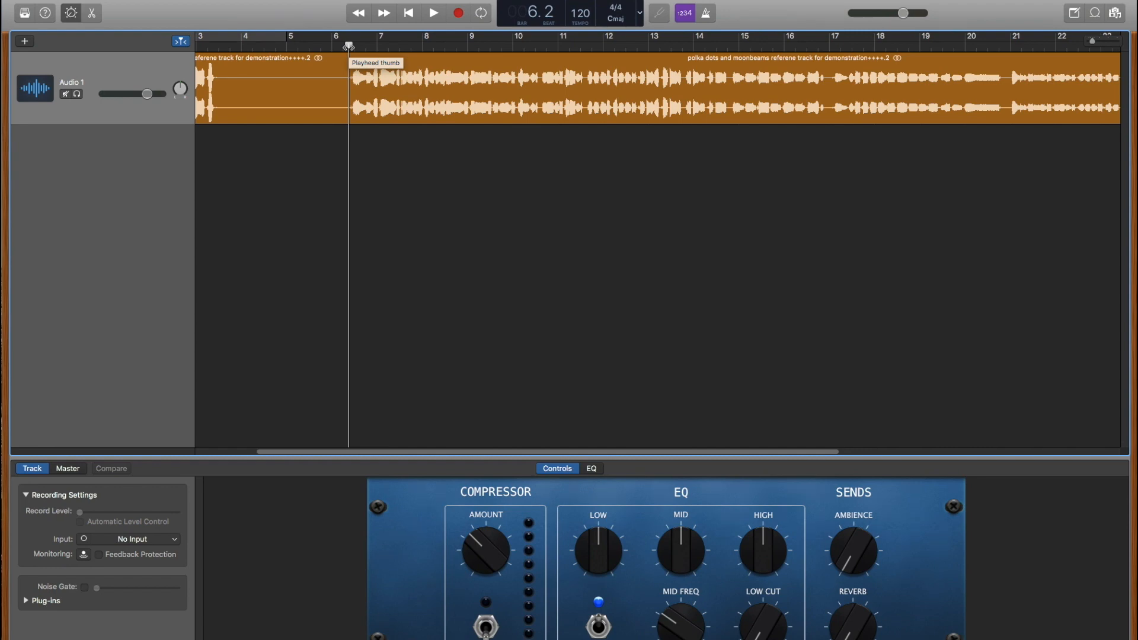
# - Play the clip from bar 6.2 and stop just past its end at bar 28.2
pyautogui.press('space')
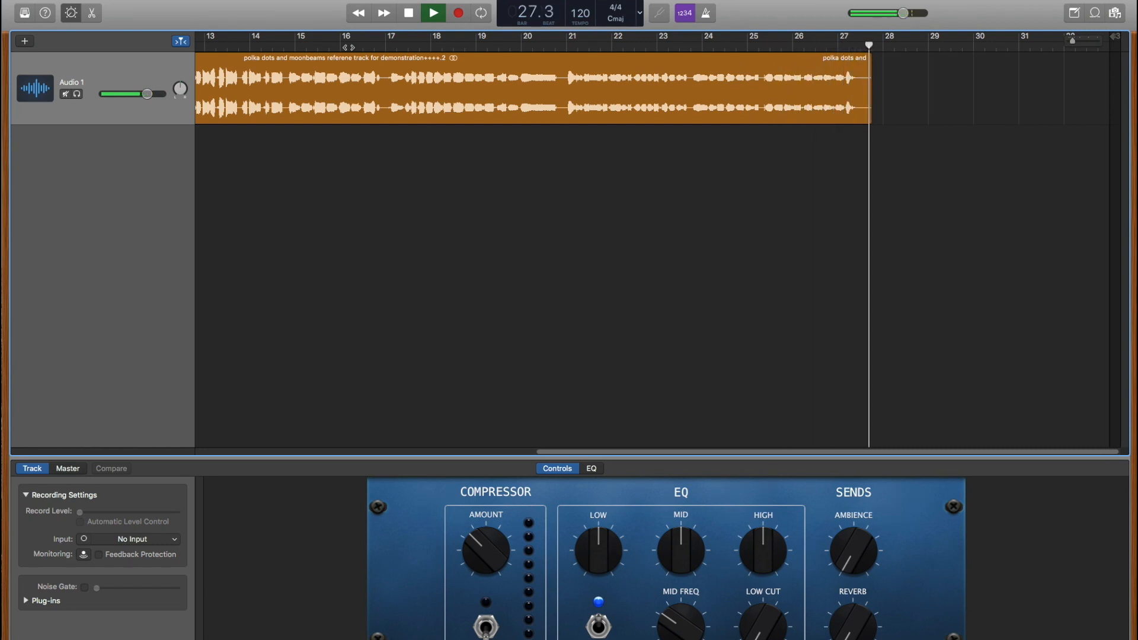
pyautogui.press('space')
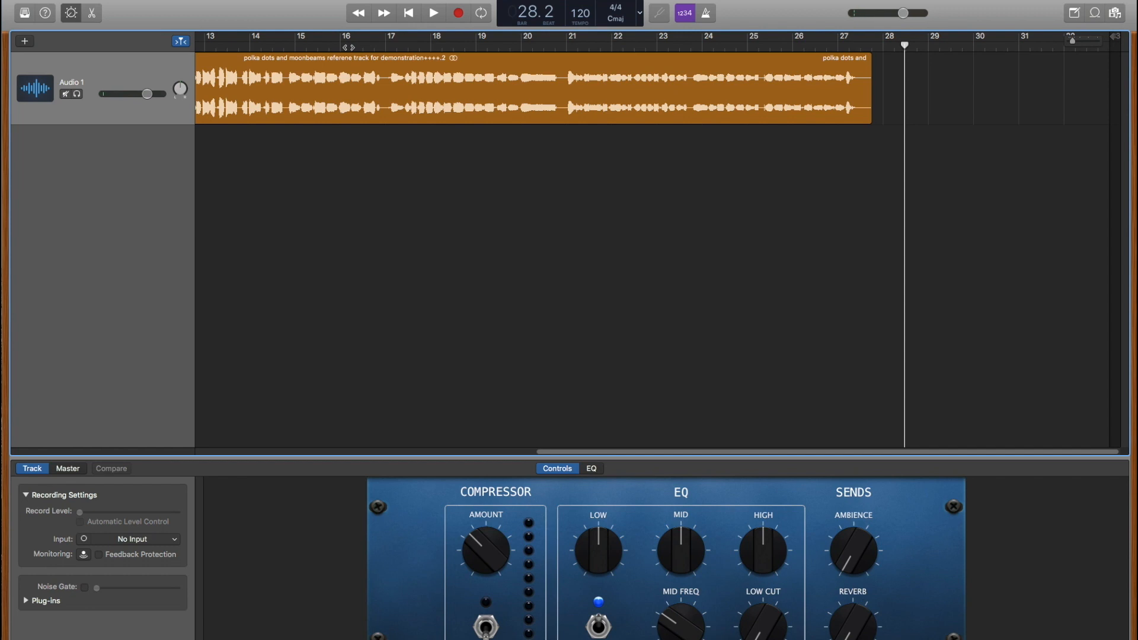
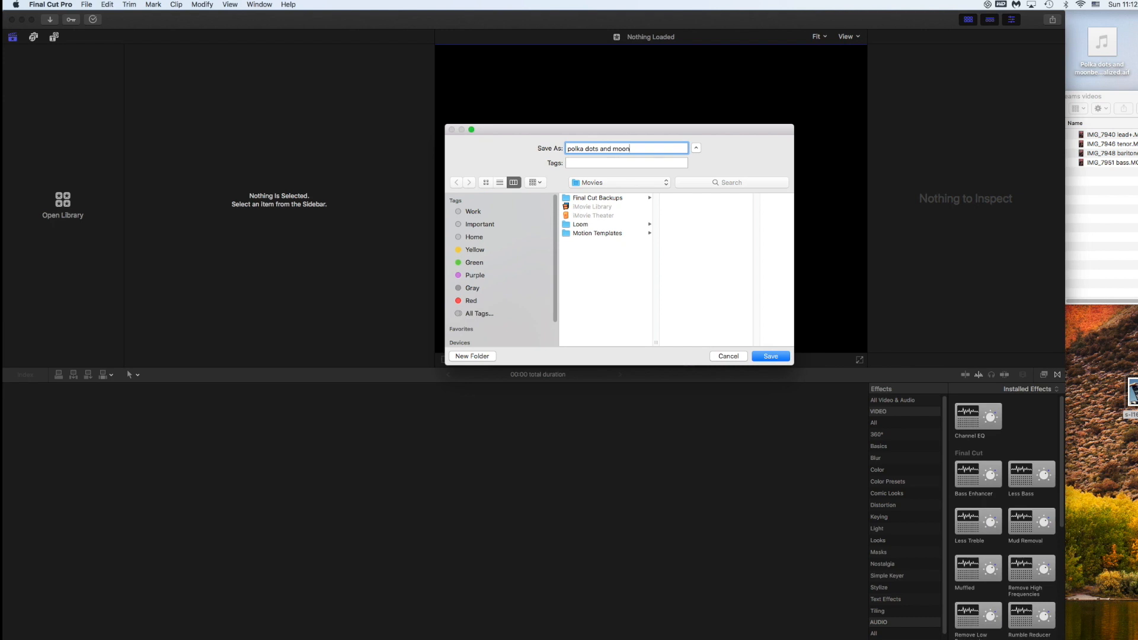
# - Save the polka dots and moonbeams library and create the 'polka dots and moonbeams demo' event
pyautogui.press('Return')
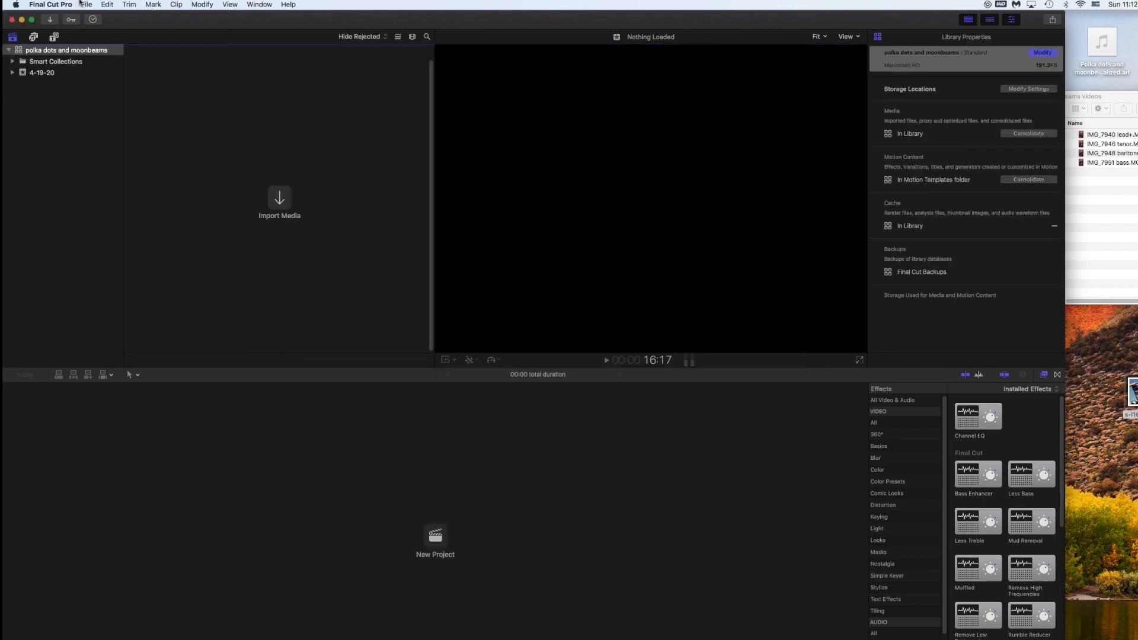
pyautogui.click(85, 4)
pyautogui.moveTo(84, 14)
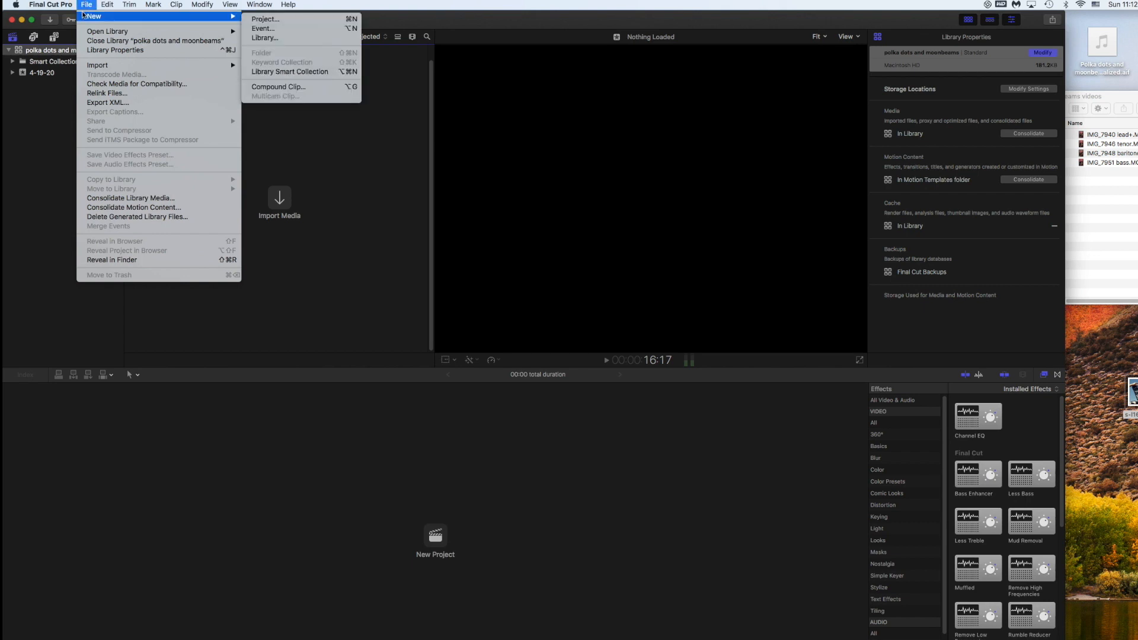
pyautogui.click(258, 29)
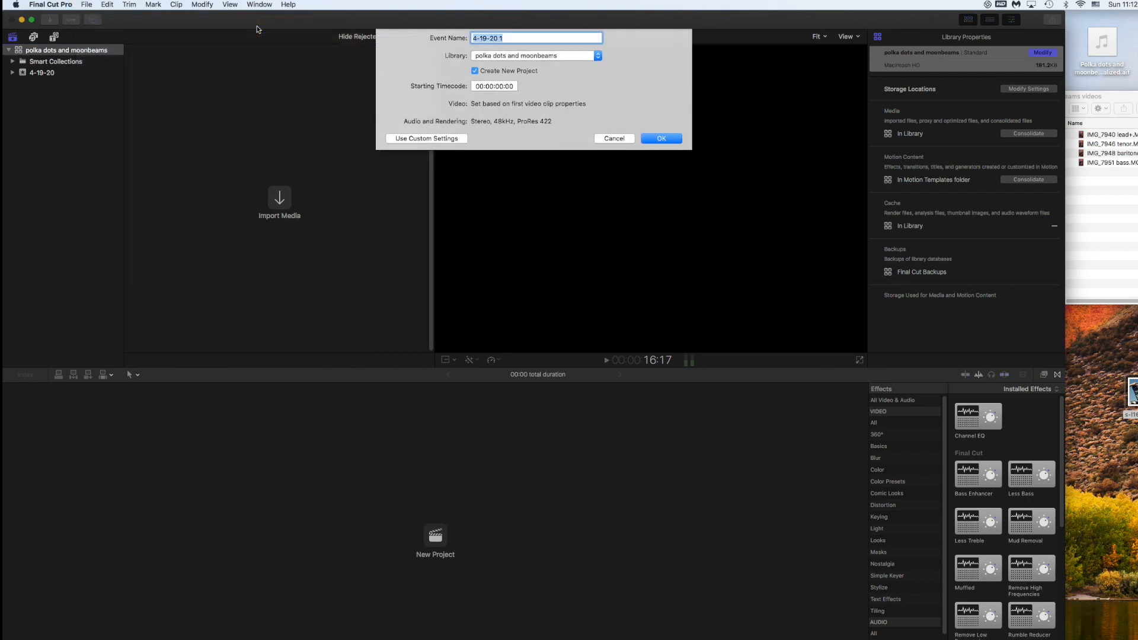
pyautogui.write('polka dots and moonbeams demo')
pyautogui.press('Return')
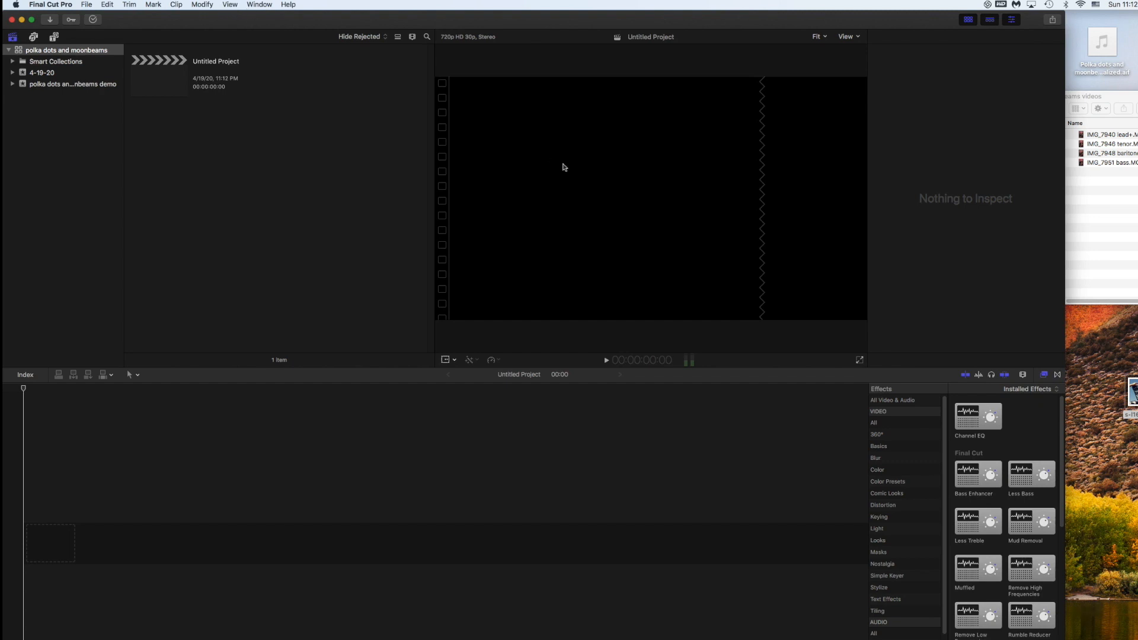
# - Add IMG_7951 bass.MOV to the timeline and set the project format to 1280 × 720
pyautogui.moveTo(1104, 163); pyautogui.dragTo(401, 543)
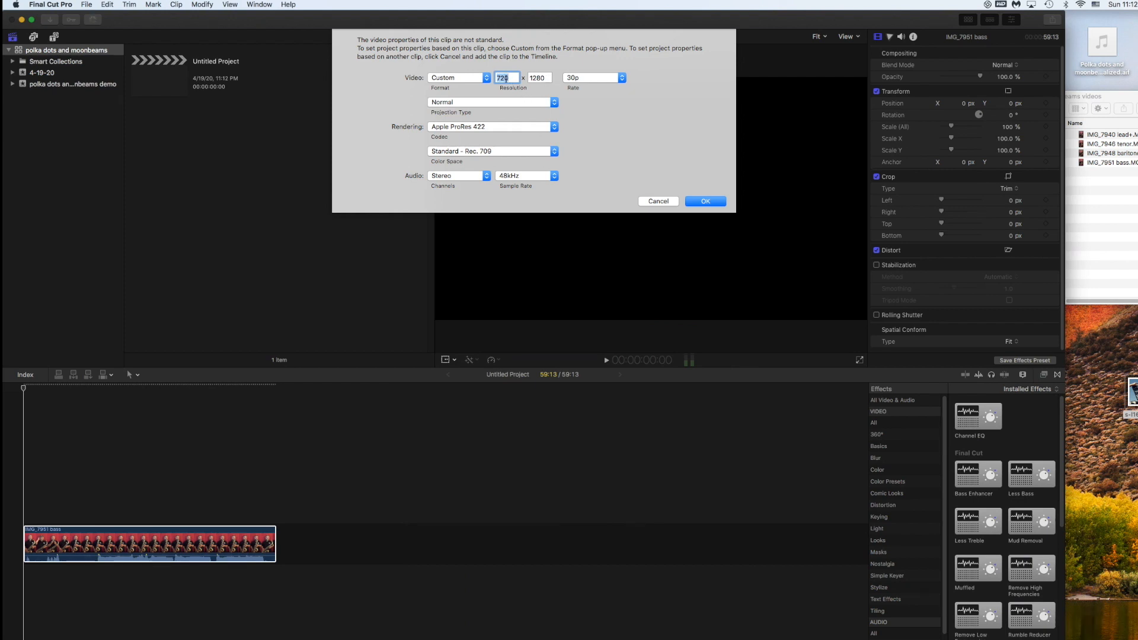
pyautogui.write('1280')
pyautogui.doubleClick(531, 77)
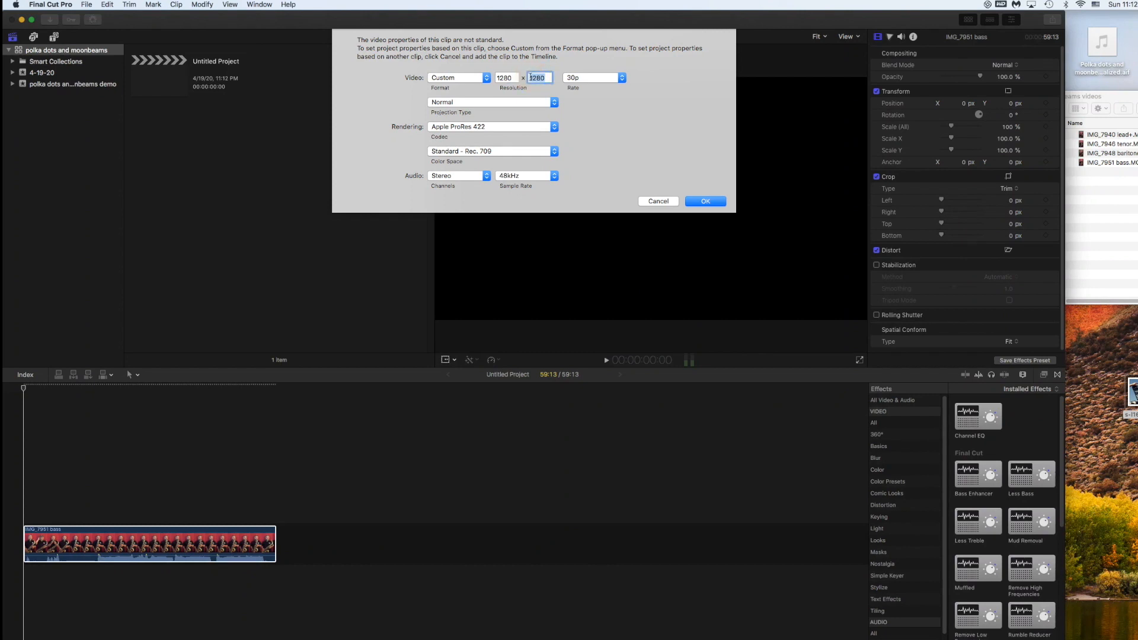
pyautogui.write('720')
pyautogui.click(705, 202)
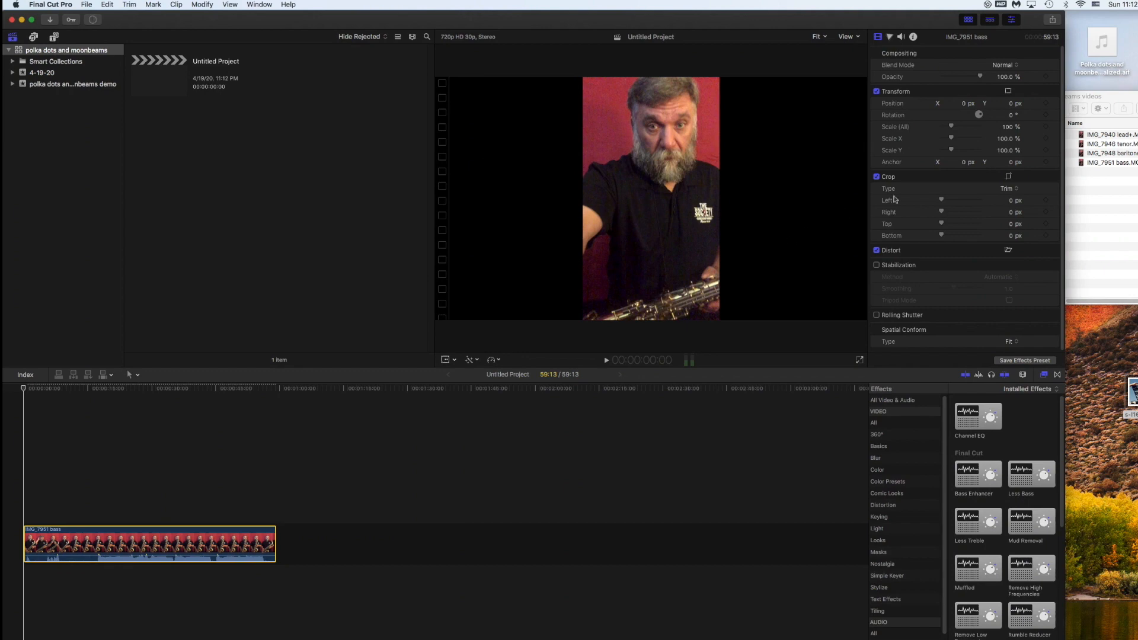
# - Add the baritone, lead+ and tenor clips beneath the bass, park near 24 s, and enable Transform
pyautogui.moveTo(1080, 153); pyautogui.dragTo(63, 589)
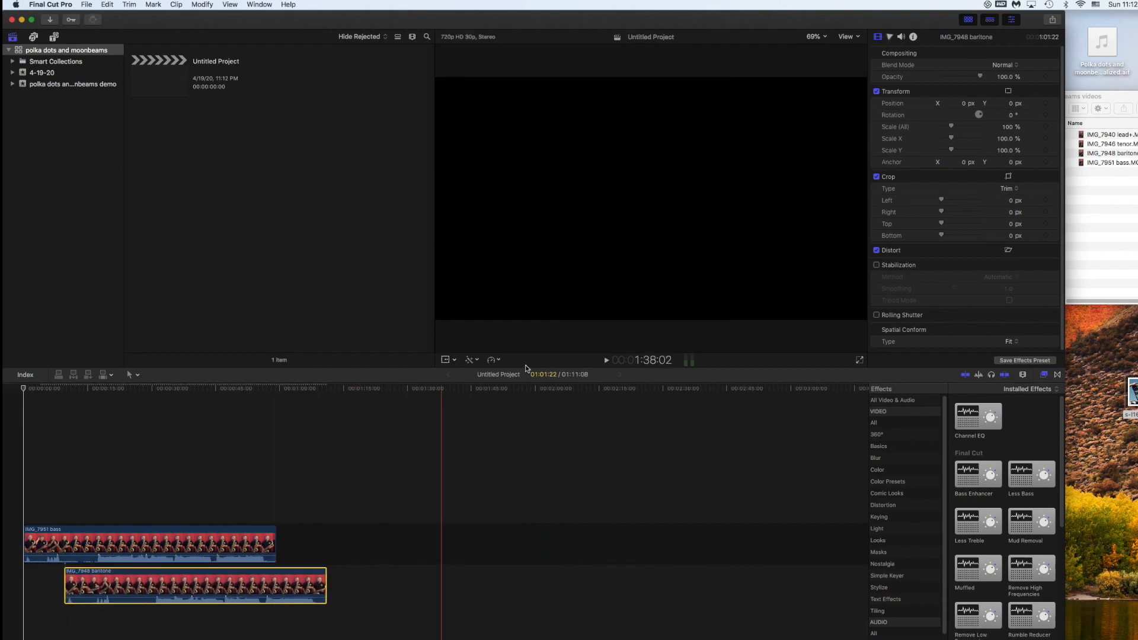
pyautogui.moveTo(1090, 135); pyautogui.dragTo(26, 630)
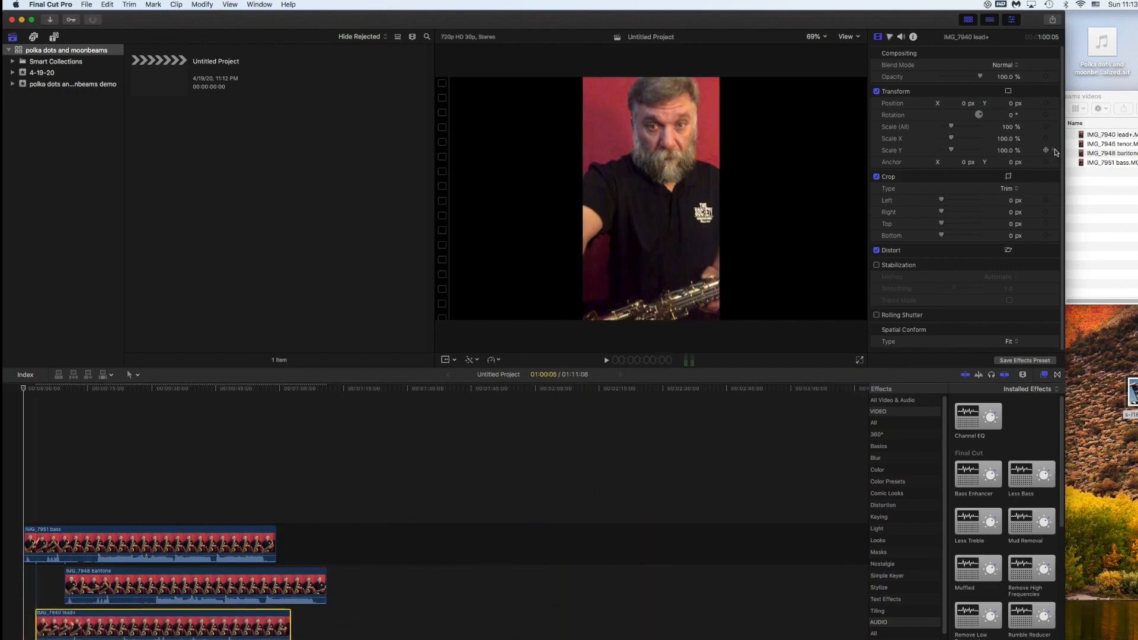
pyautogui.moveTo(1083, 145); pyautogui.dragTo(87, 595)
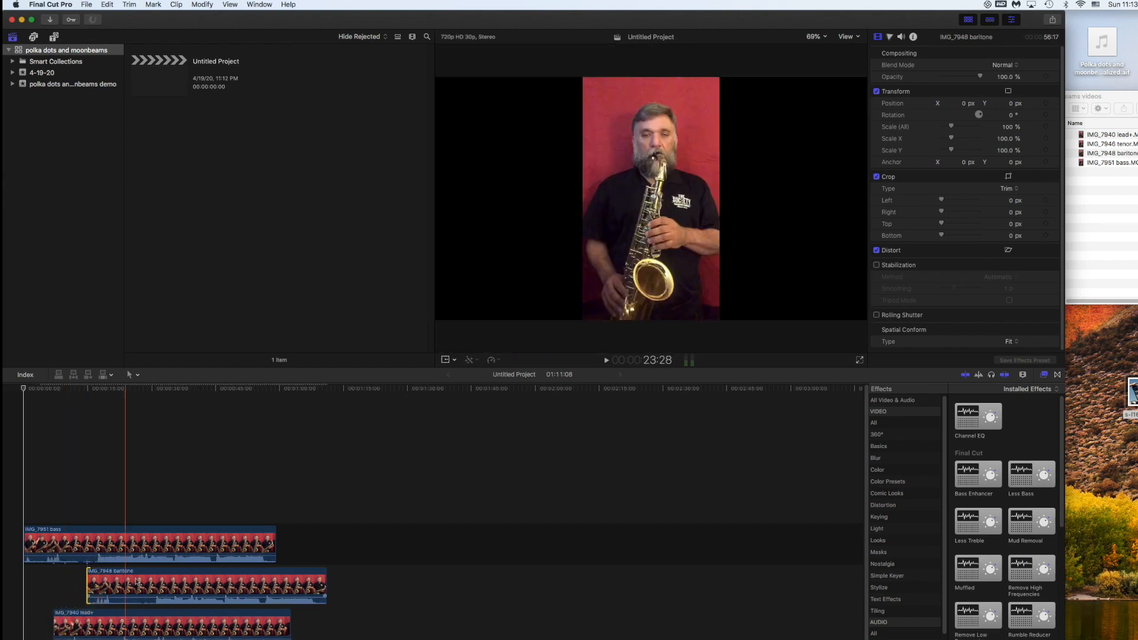
pyautogui.click(129, 388)
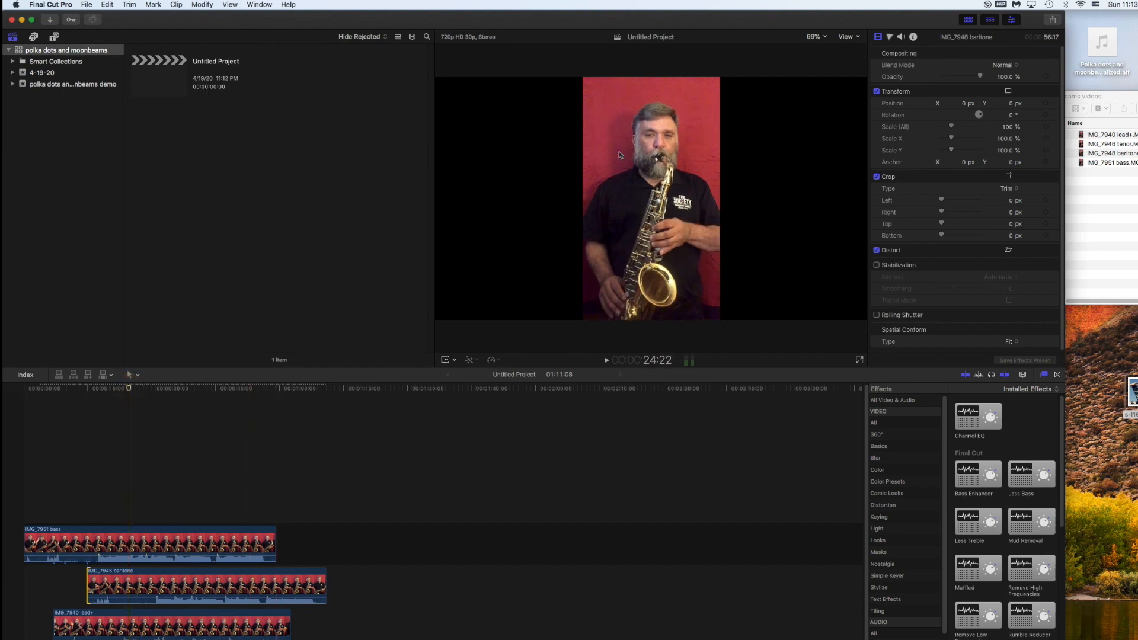
pyautogui.click(446, 360)
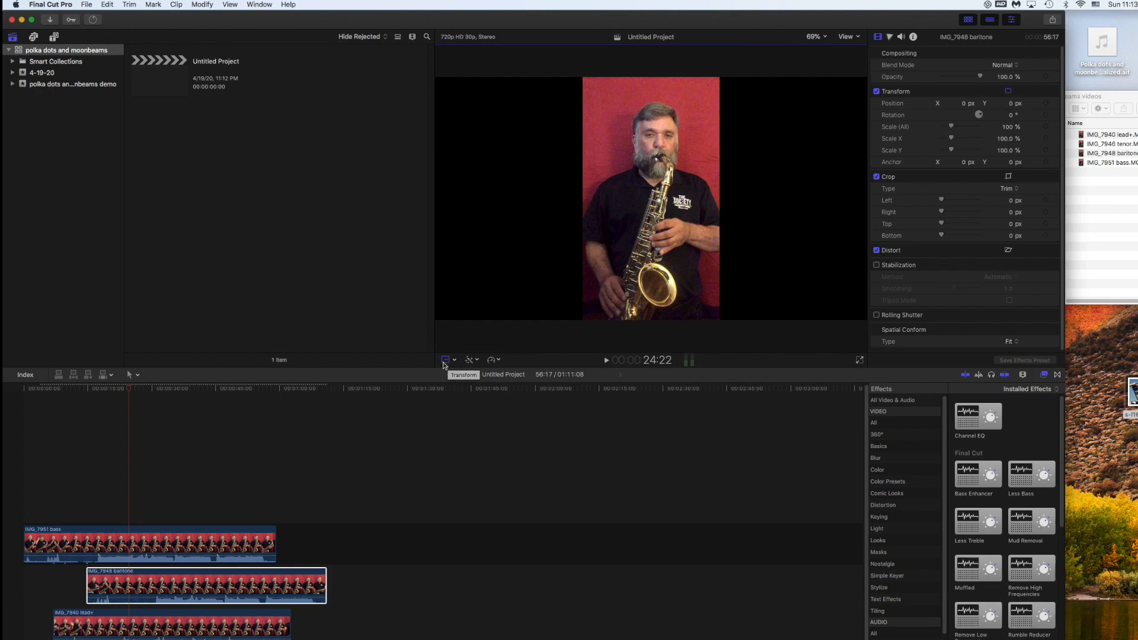
# - Scale the bass clip to 79% and move it to the frame's left edge
pyautogui.click(192, 532)
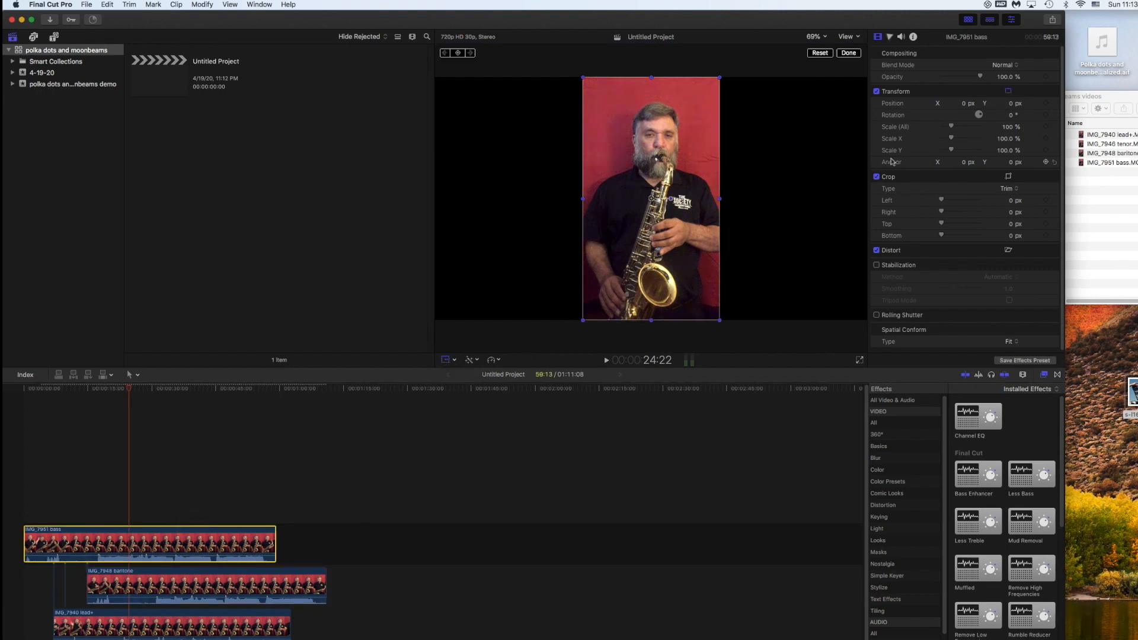
pyautogui.click(1008, 128)
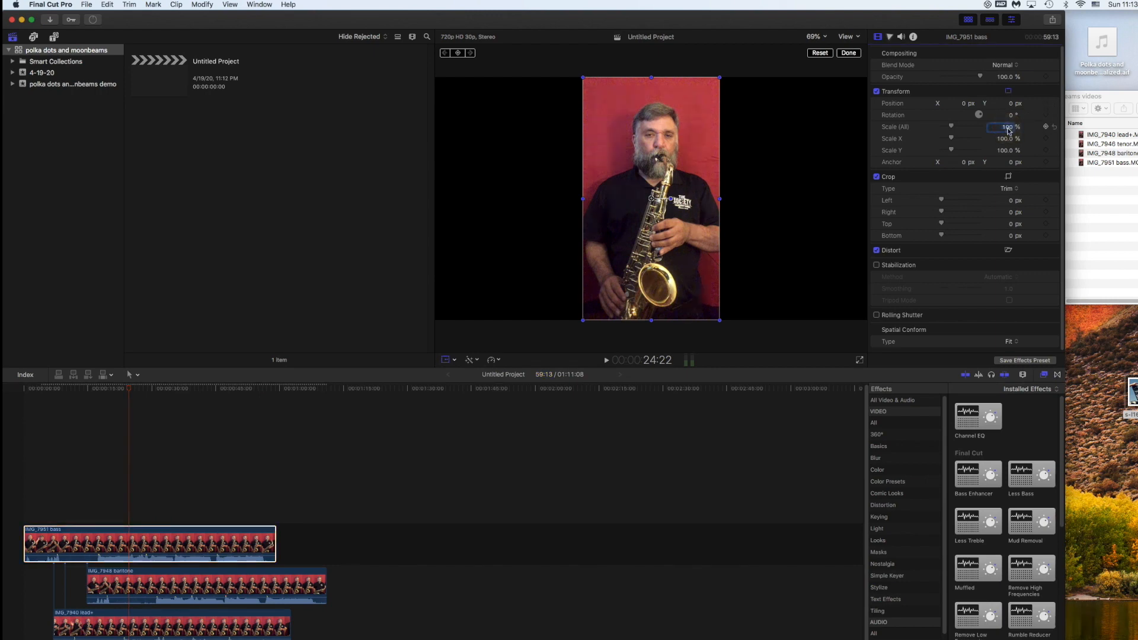
pyautogui.write('79')
pyautogui.press('Return')
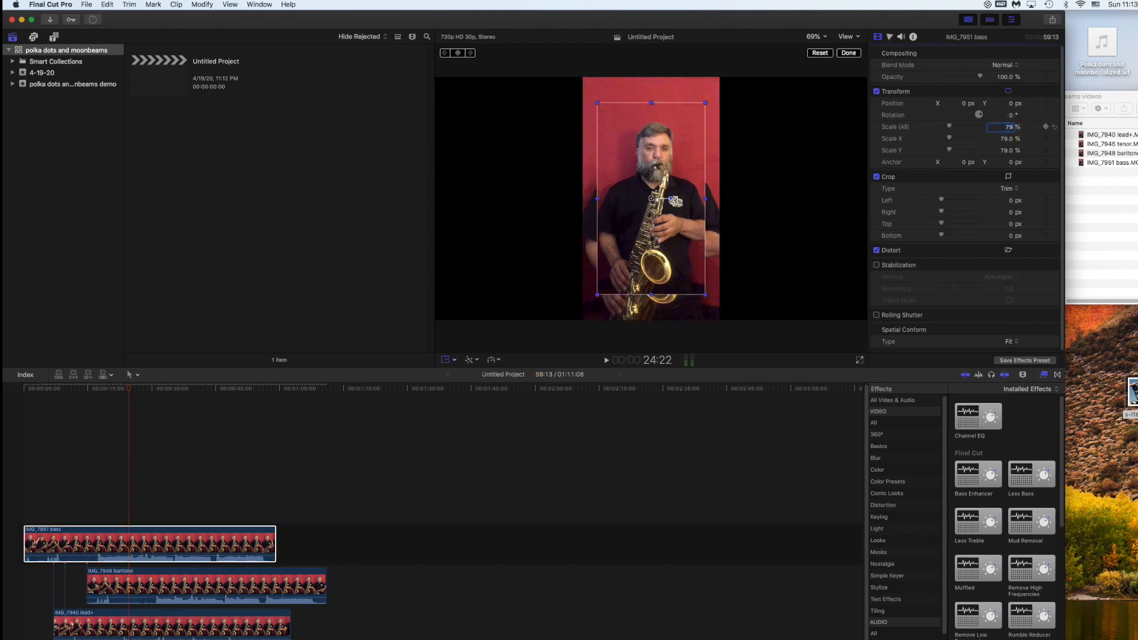
pyautogui.moveTo(658, 131); pyautogui.dragTo(496, 131)
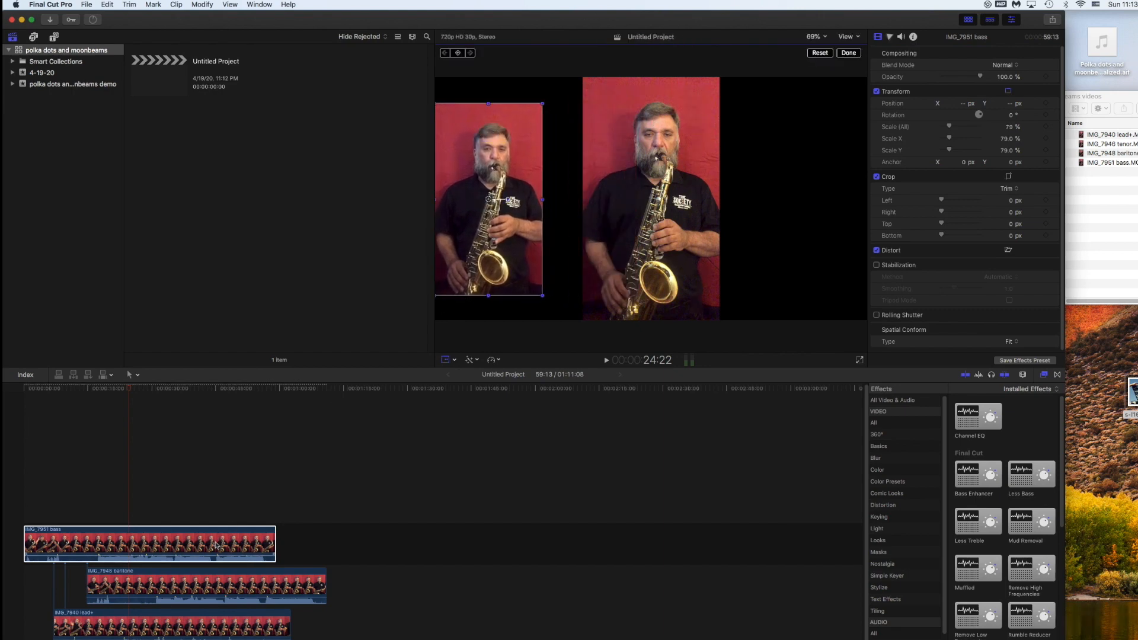
# - Scale the baritone clip to 79% and place it beside the bass, pushing lead+ right
pyautogui.click(208, 575)
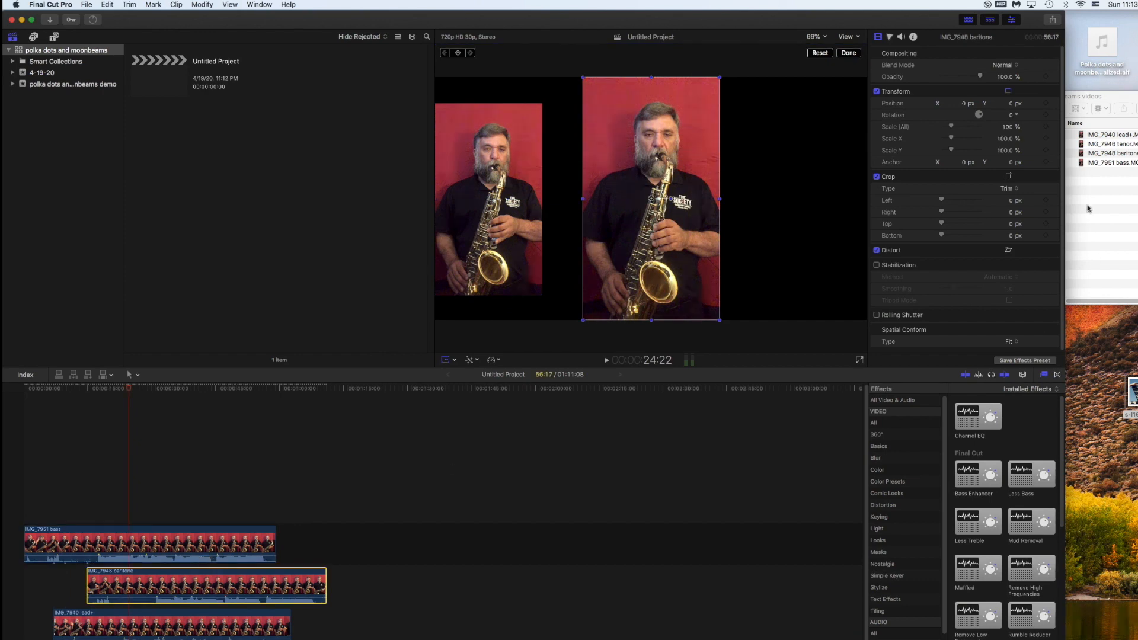
pyautogui.click(1011, 127)
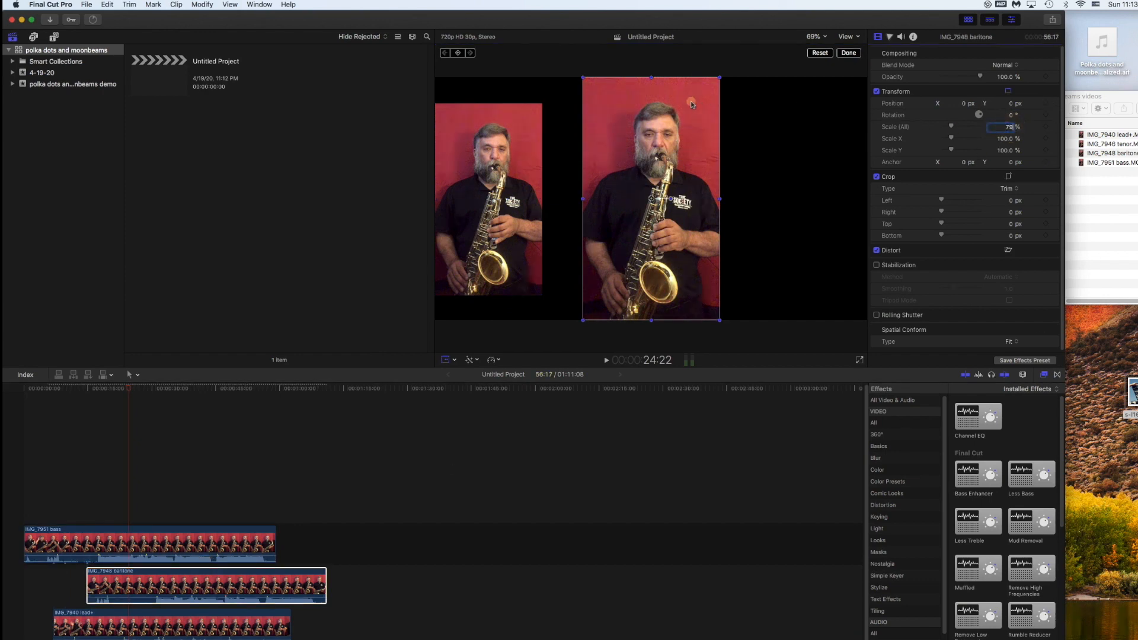
pyautogui.write('79')
pyautogui.moveTo(691, 103); pyautogui.dragTo(774, 105)
pyautogui.click(606, 114)
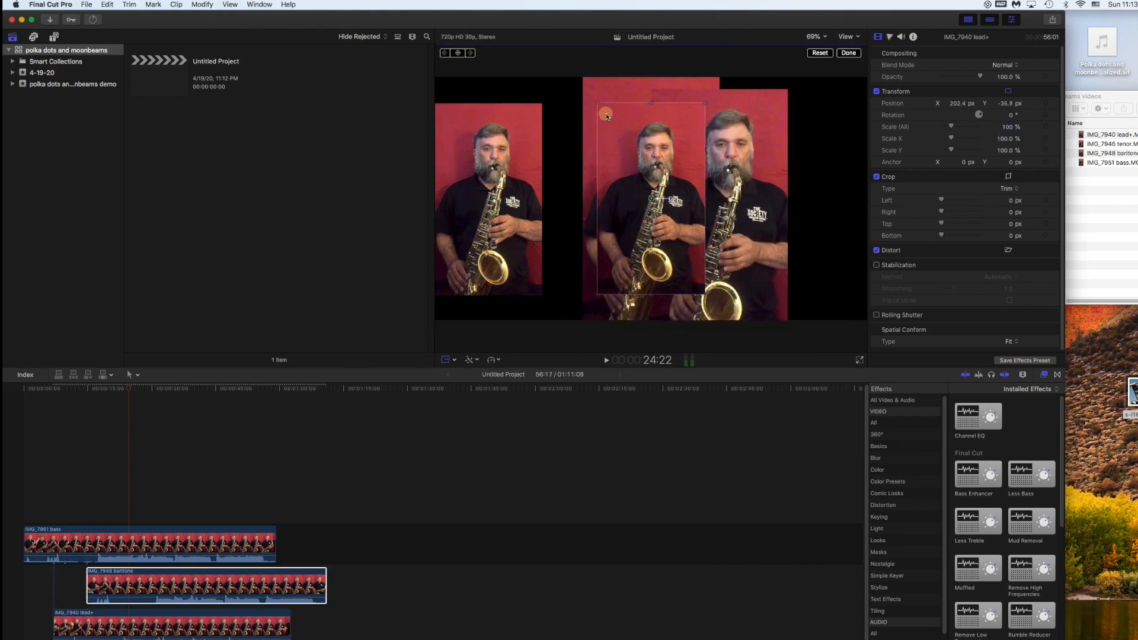
pyautogui.moveTo(614, 116); pyautogui.dragTo(562, 118)
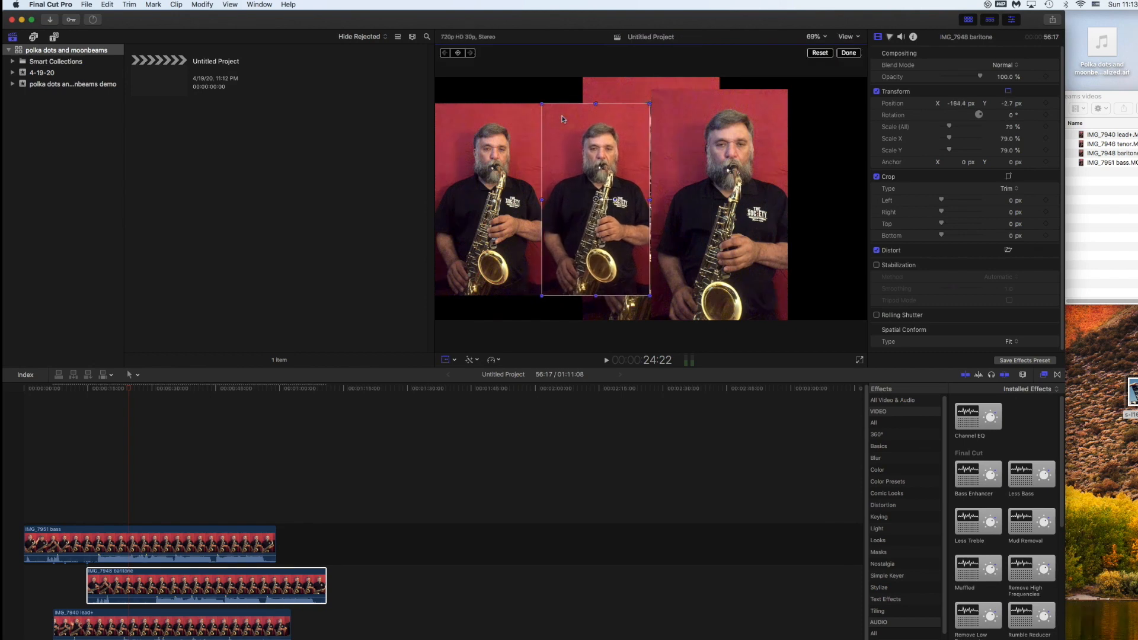
# - Scale the lead+ clip to 79% and set it next to the baritone
pyautogui.click(116, 619)
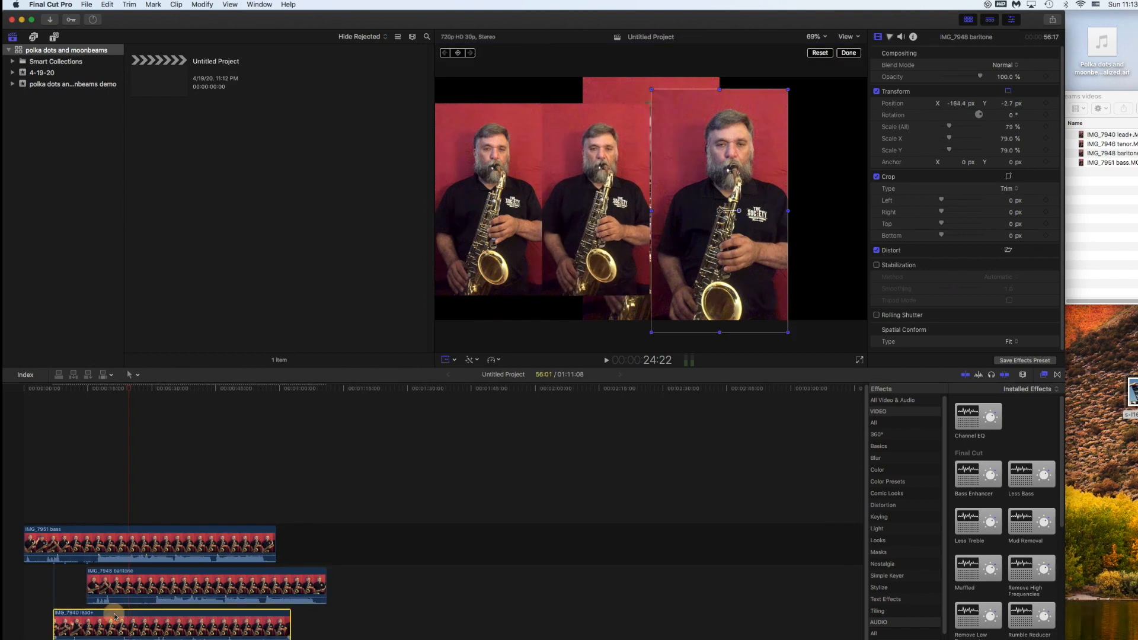
pyautogui.click(1008, 127)
pyautogui.write('79')
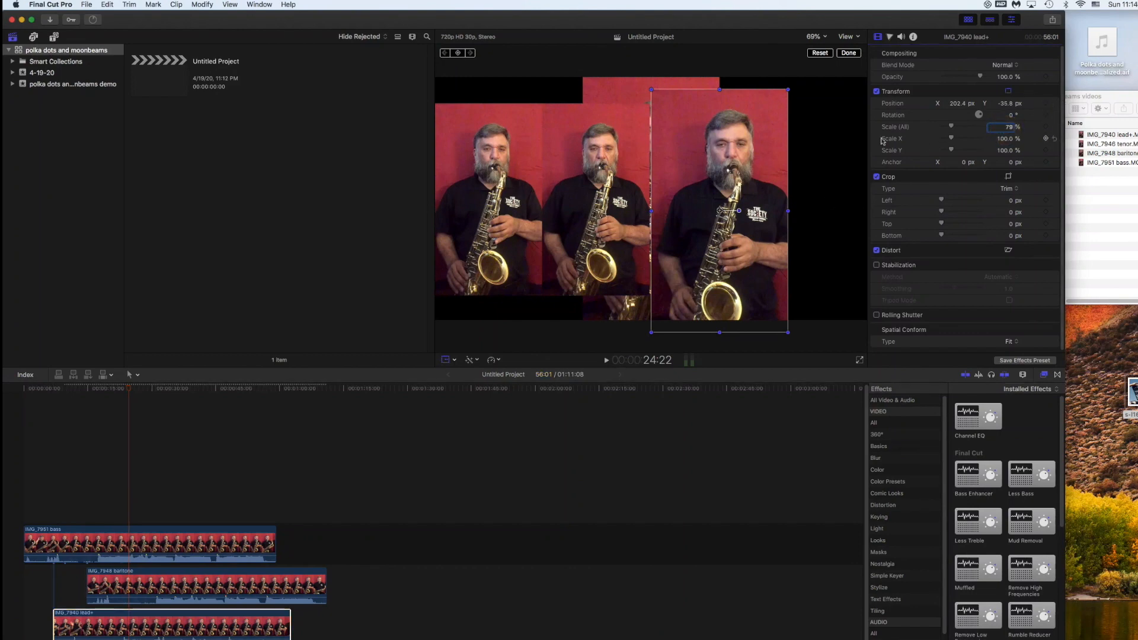
pyautogui.press('Return')
pyautogui.moveTo(710, 132)
pyautogui.mouseDown()
pyautogui.moveTo(684, 119)
pyautogui.moveTo(695, 119)
pyautogui.mouseUp()
pyautogui.click(692, 87)
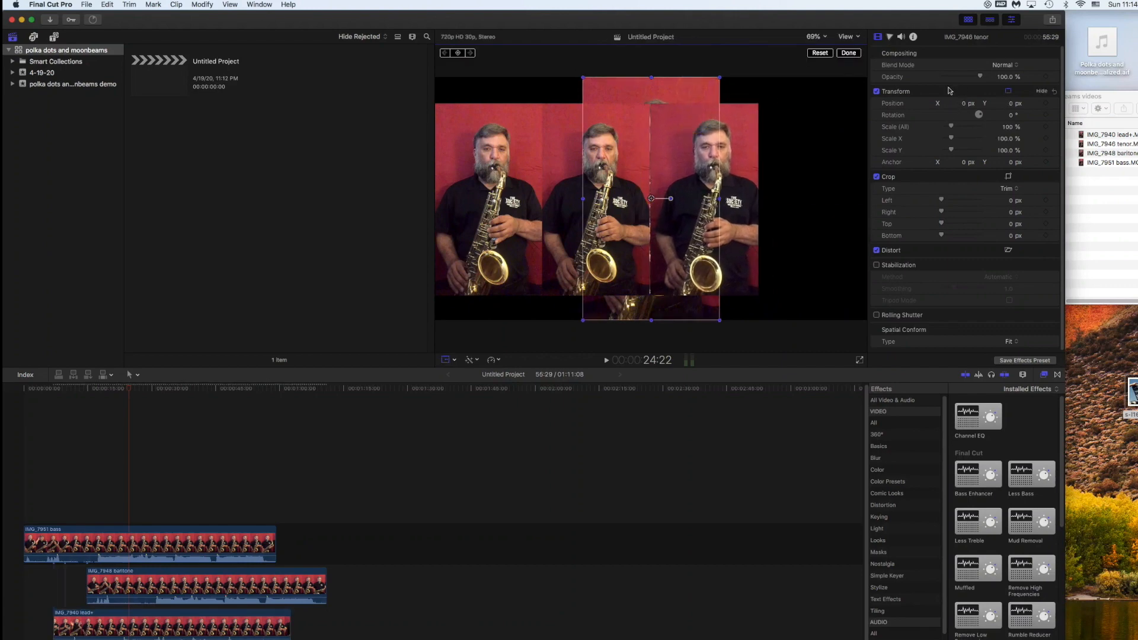
# - Scale the tenor clip to 79% and place it at the frame's right edge
pyautogui.click(1010, 126)
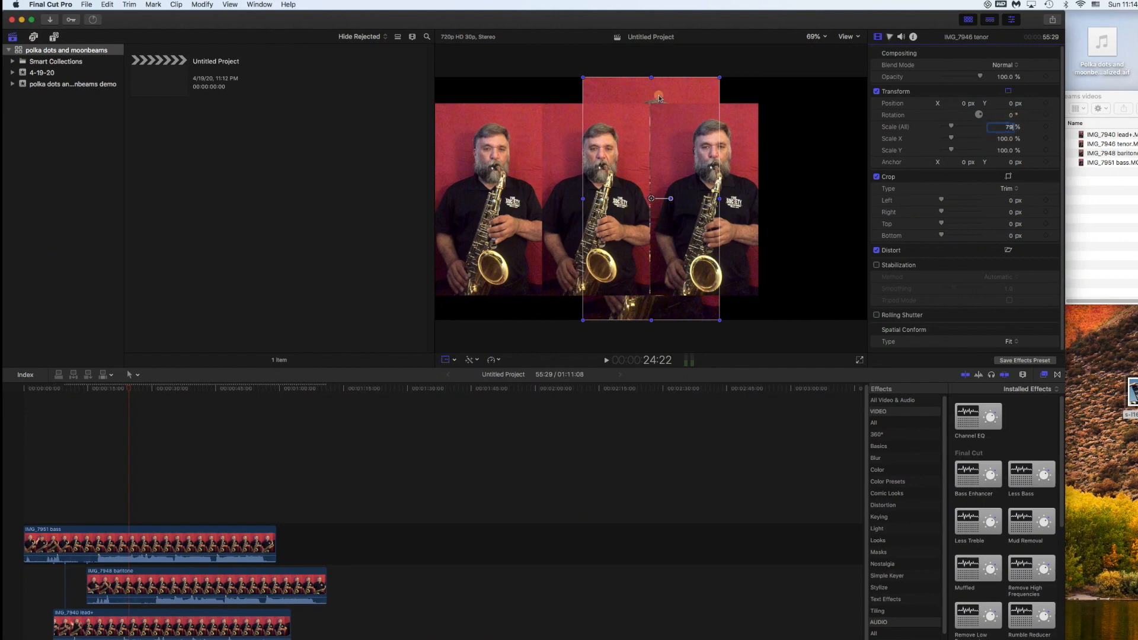
pyautogui.click(659, 97)
pyautogui.moveTo(652, 129); pyautogui.dragTo(813, 129)
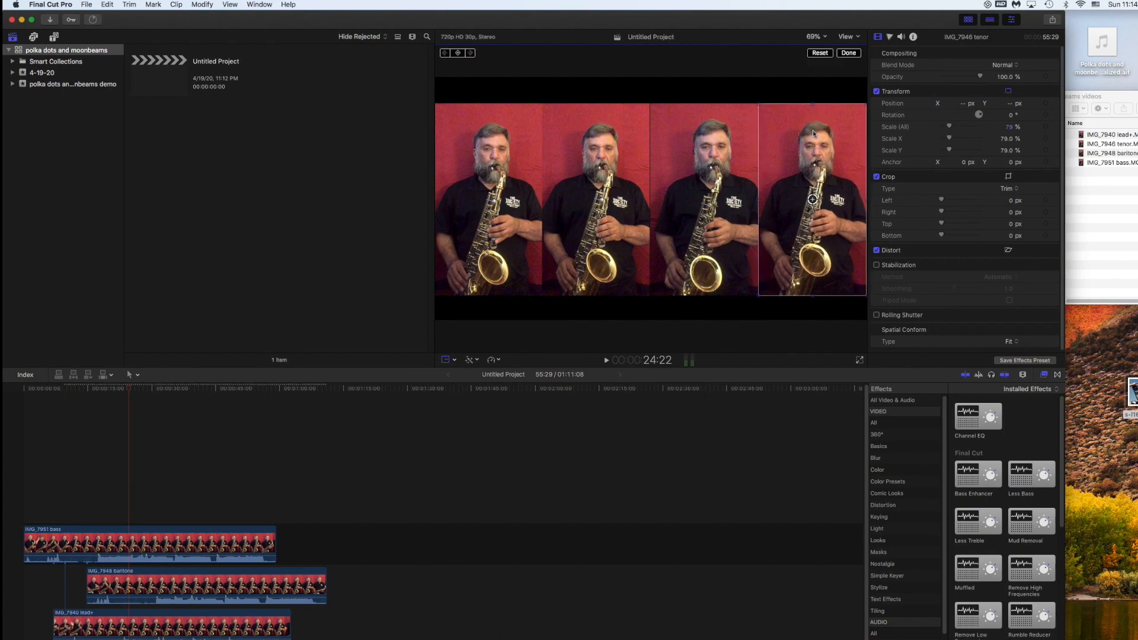
# - Nudge the baritone and bass panels to space the four players evenly, then return near the start
pyautogui.click(596, 130)
pyautogui.moveTo(597, 131); pyautogui.dragTo(593, 126)
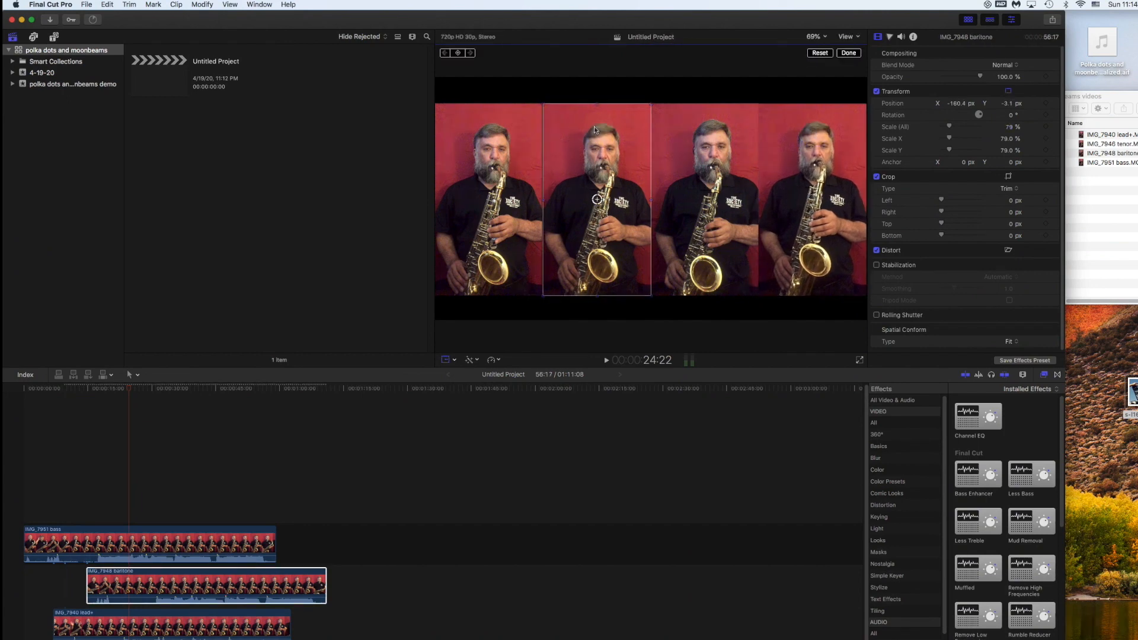
pyautogui.click(509, 124)
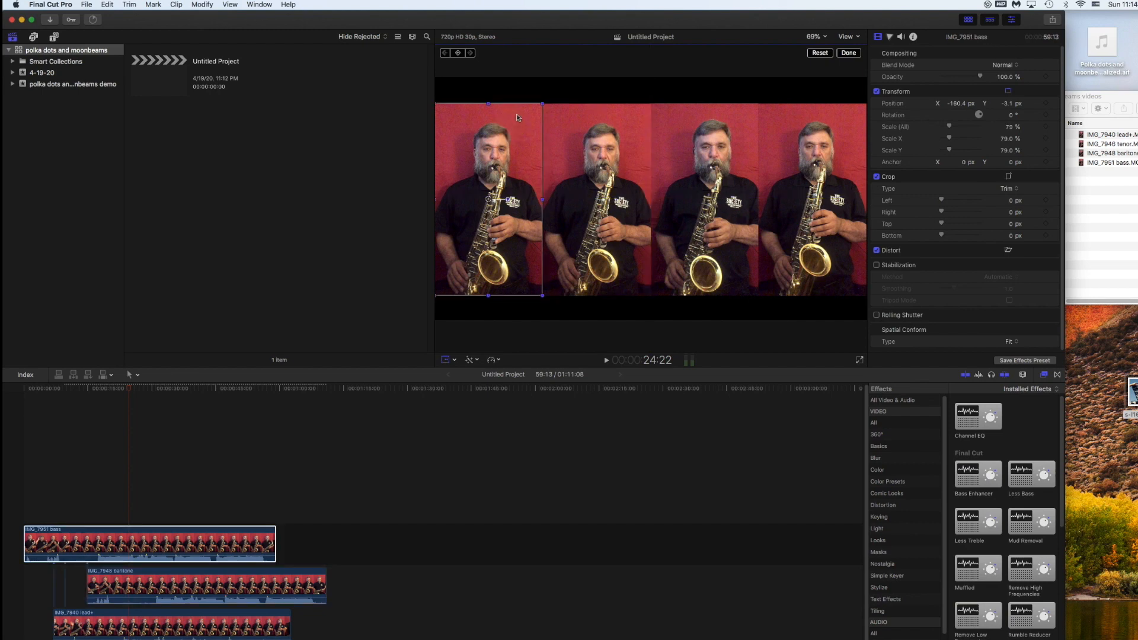
pyautogui.click(516, 115)
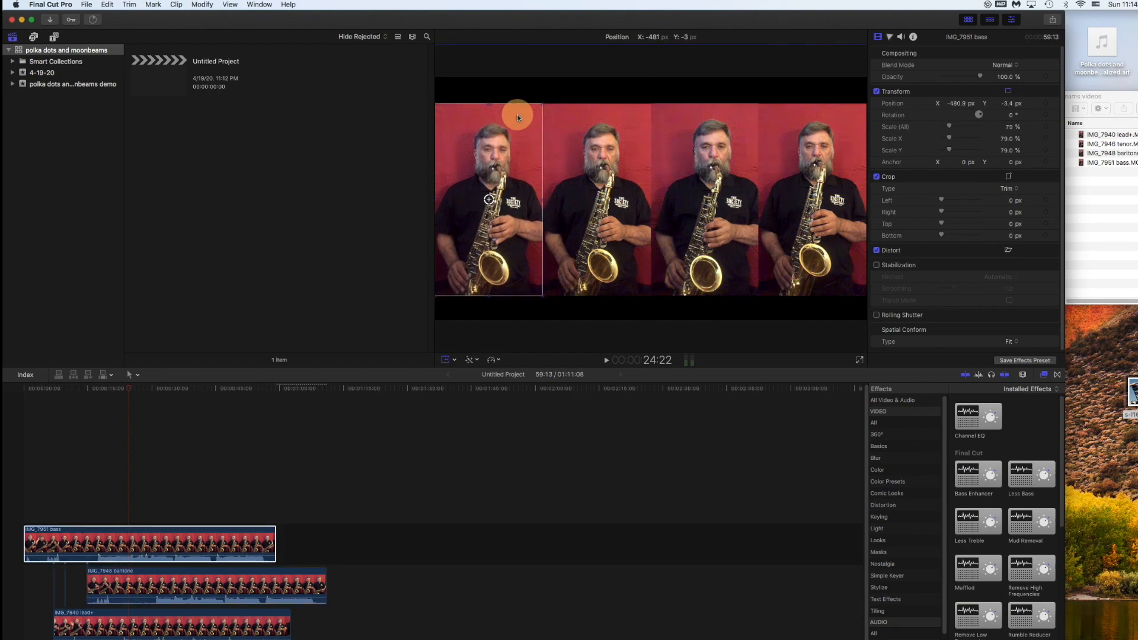
pyautogui.click(676, 129)
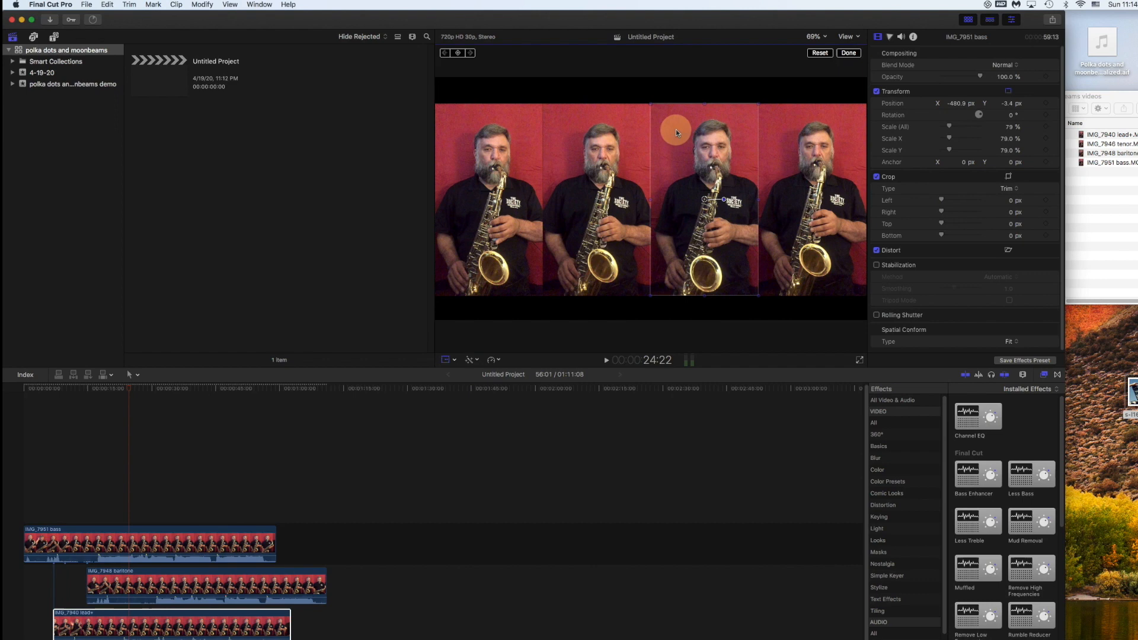
pyautogui.click(599, 135)
pyautogui.click(522, 153)
pyautogui.moveTo(522, 153); pyautogui.dragTo(523, 154)
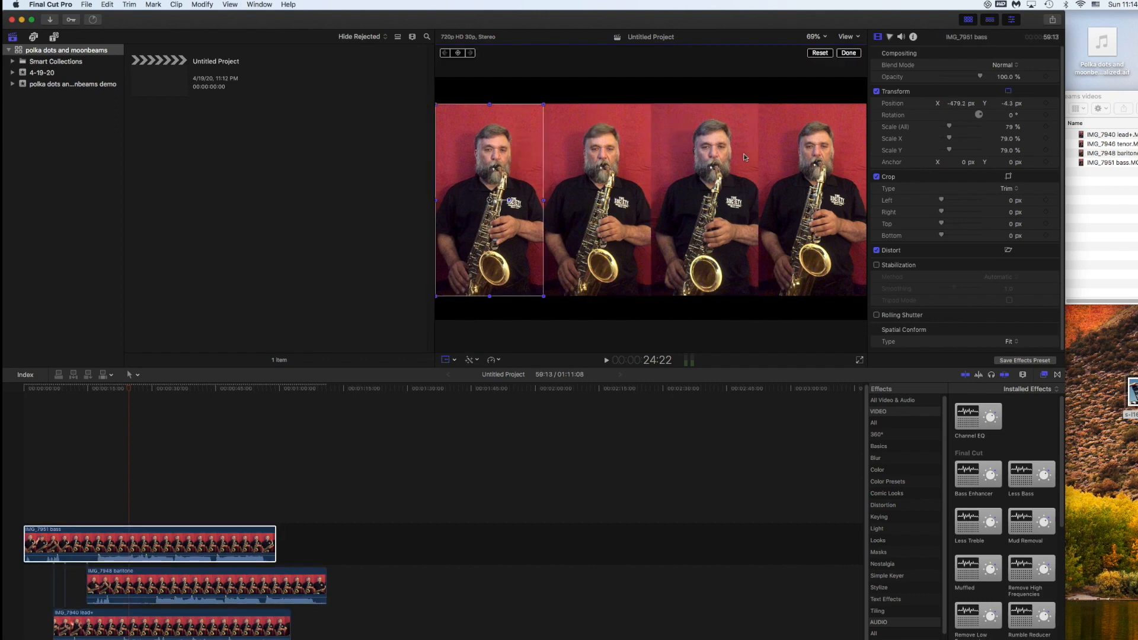
pyautogui.moveTo(795, 141); pyautogui.dragTo(796, 141)
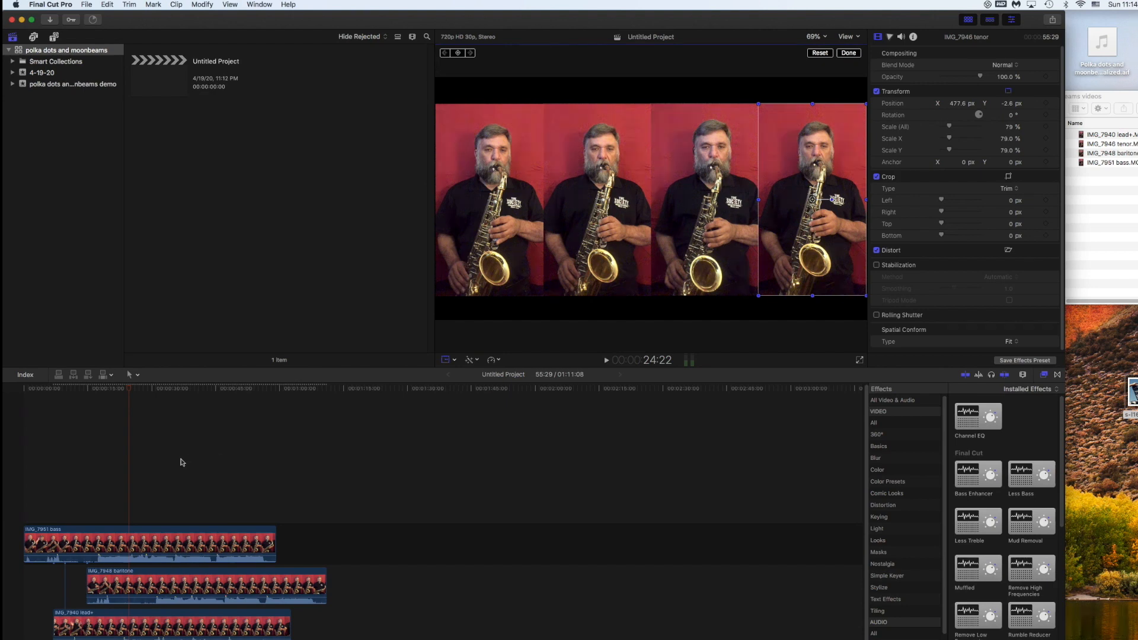
pyautogui.click(513, 194)
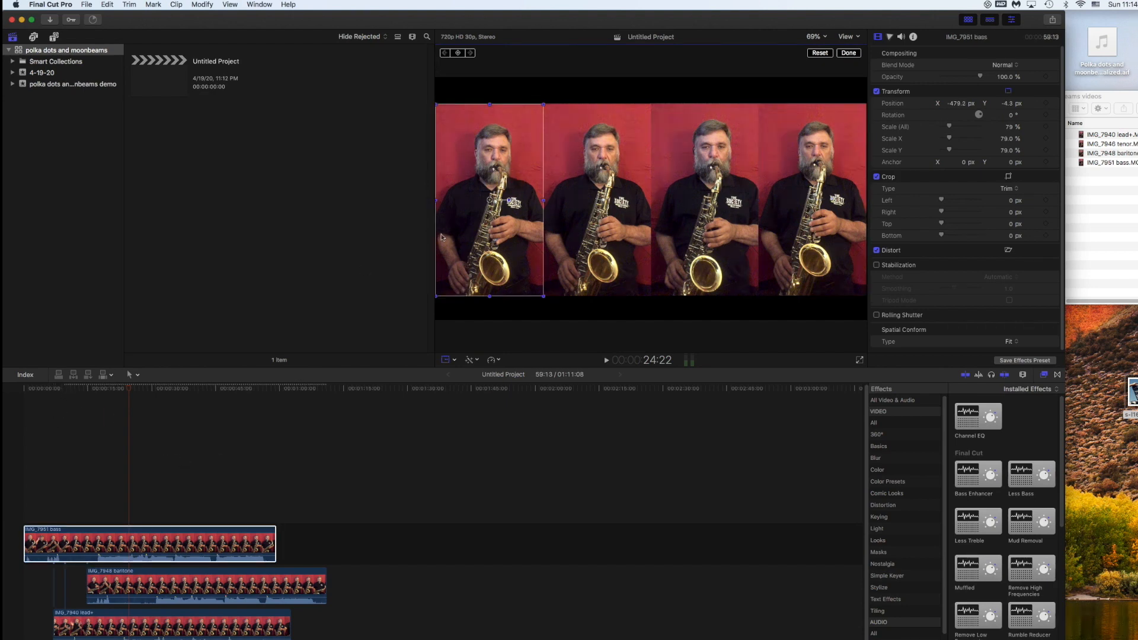
pyautogui.click(53, 389)
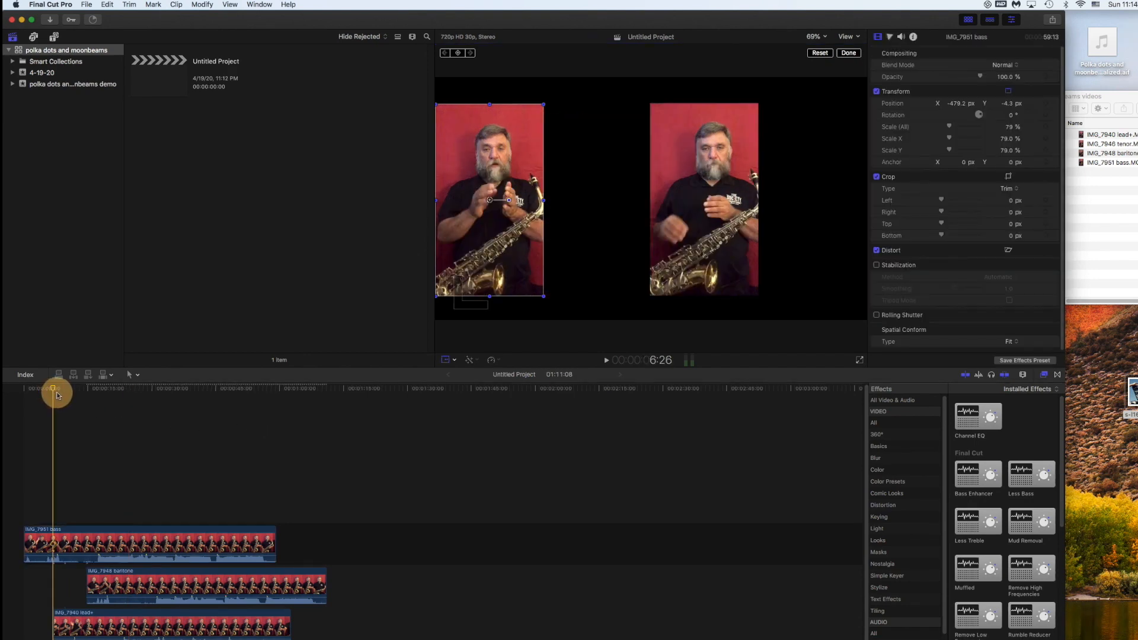
pyautogui.click(56, 391)
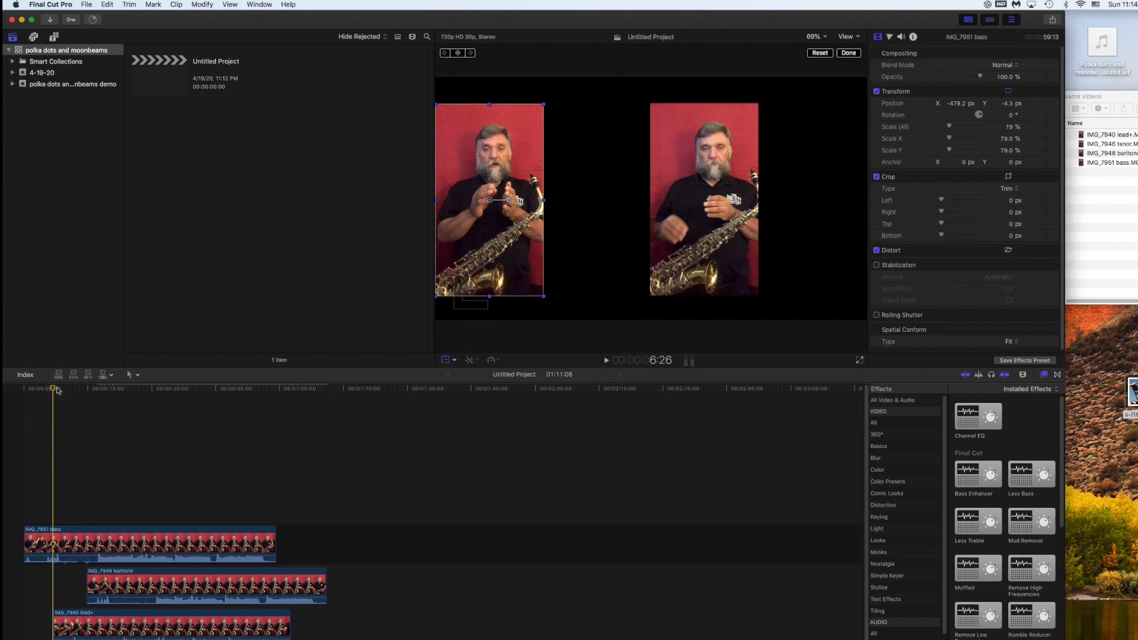
# - Play the project's opening, step back one frame to 8:01, and select the bass clip
pyautogui.press('space')
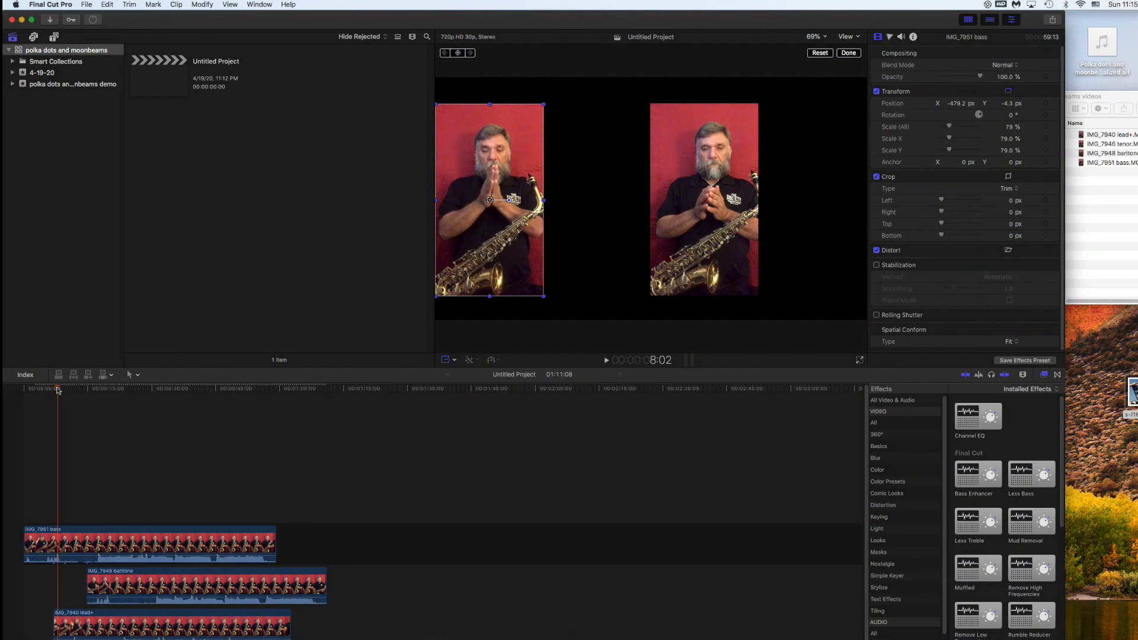
pyautogui.press('Left')
pyautogui.click(159, 530)
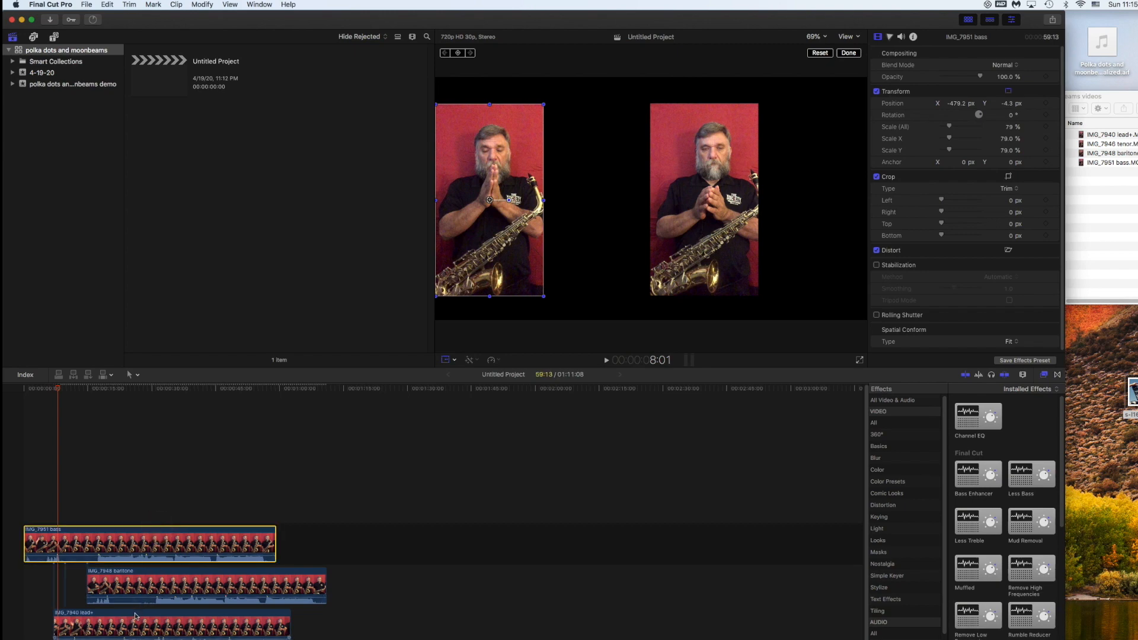
# - Disable the IMG_7948 baritone clip with V, then select the IMG_7940 lead+ clip
pyautogui.click(136, 615)
pyautogui.click(162, 572)
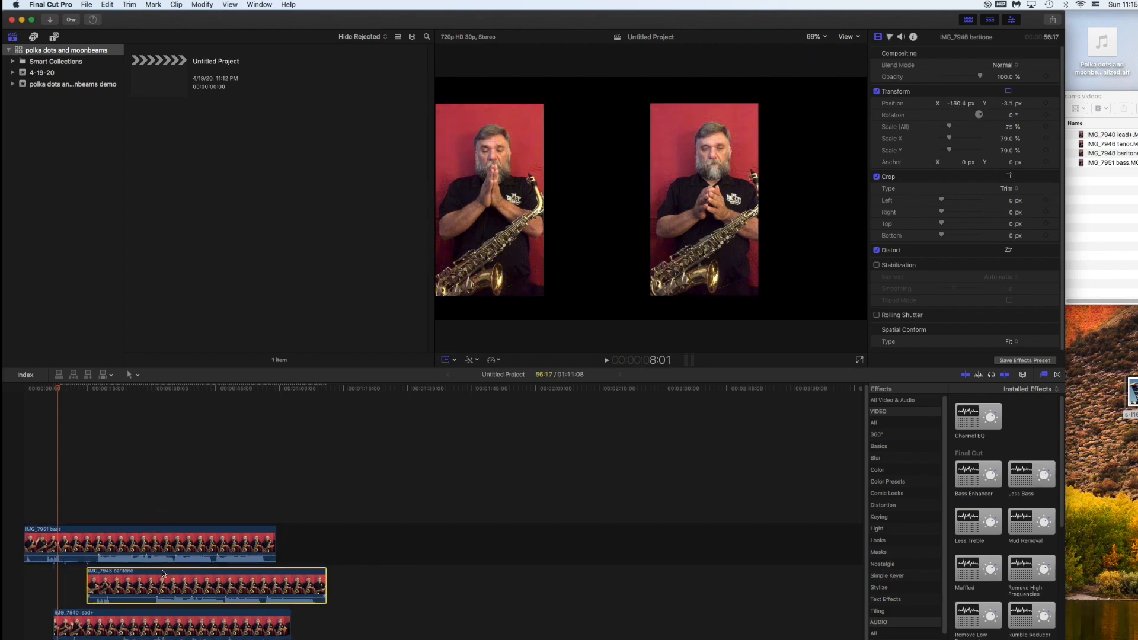
pyautogui.press('v')
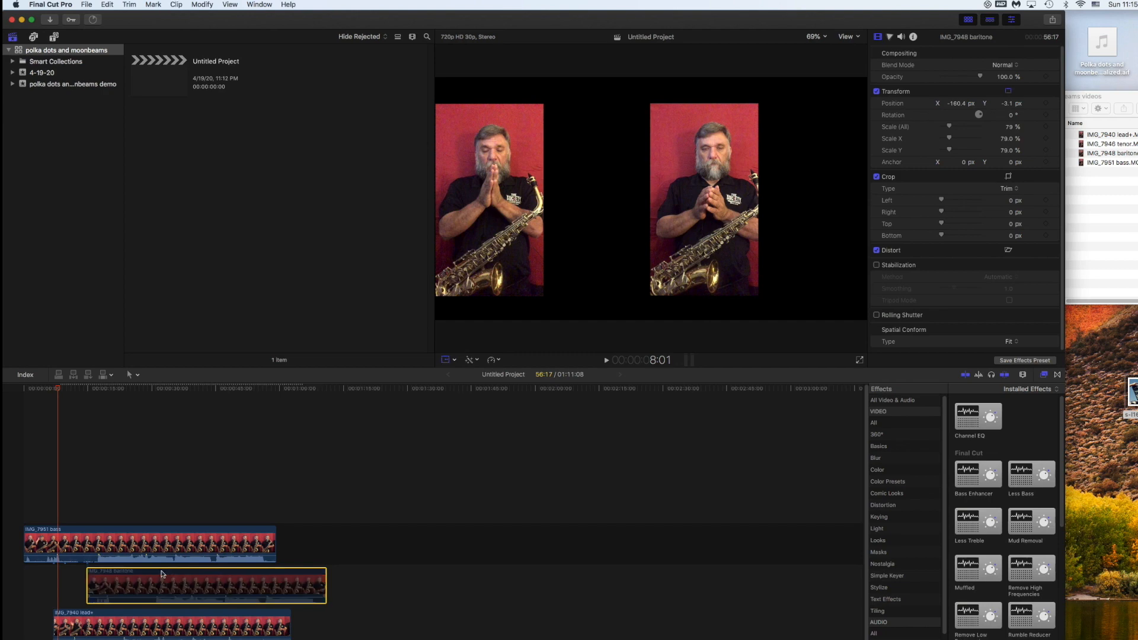
pyautogui.click(157, 638)
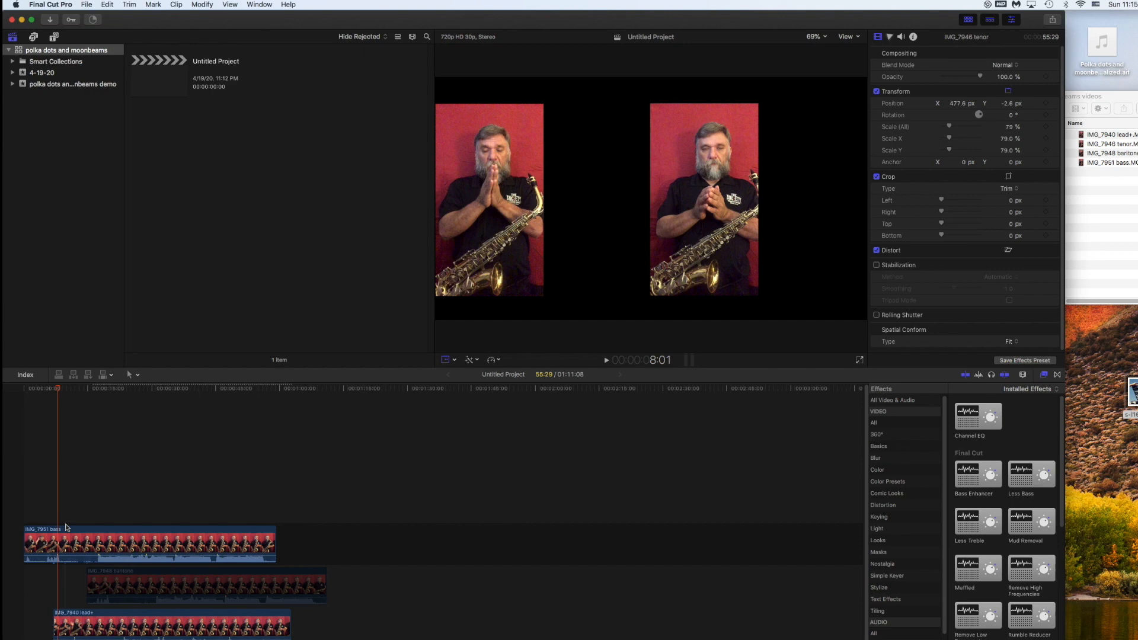
pyautogui.click(123, 617)
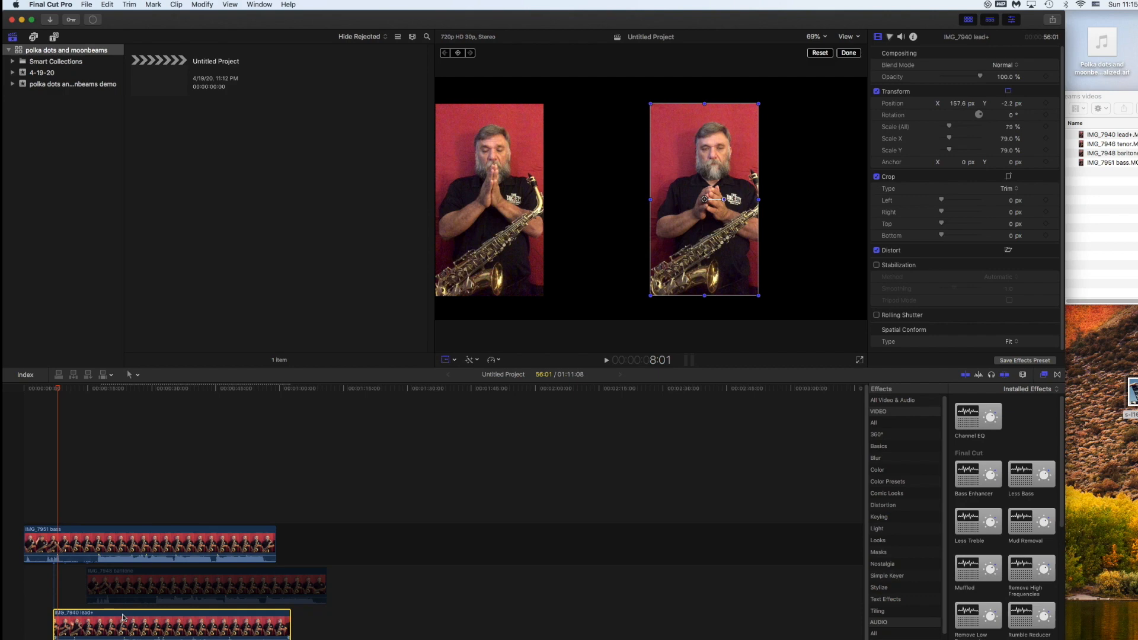
# - Nudge the IMG_7940 lead+ clip nine frames earlier to match the bass player's movements
pyautogui.press(',')
pyautogui.press(',')
pyautogui.press(',')
pyautogui.press(',')
pyautogui.press(',')
pyautogui.press(',')
pyautogui.press(',')
pyautogui.press(',')
pyautogui.press(',')
pyautogui.press(',')
pyautogui.press(',')
pyautogui.press(',')
pyautogui.press(',')
pyautogui.press(',')
pyautogui.press(',')
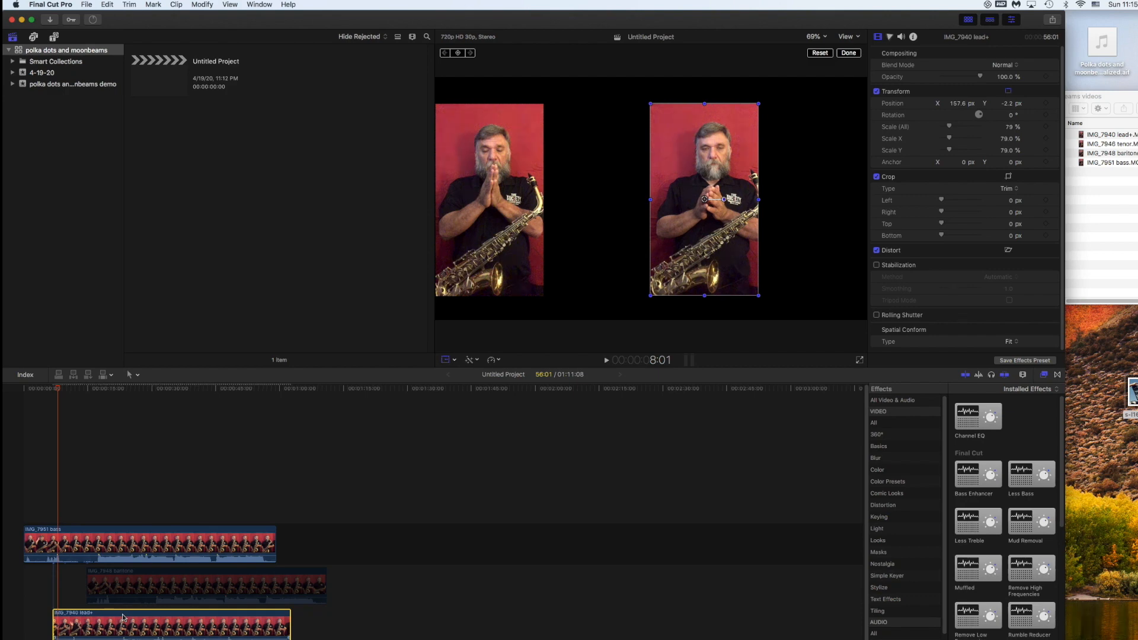
pyautogui.press(',')
pyautogui.press(',')
pyautogui.press(',')
pyautogui.press(',')
pyautogui.press(',')
pyautogui.press(',')
pyautogui.press(',')
pyautogui.press(',')
pyautogui.press(',')
pyautogui.press(',')
pyautogui.press(',')
pyautogui.press(',')
pyautogui.press(',')
pyautogui.press(',')
pyautogui.press(',')
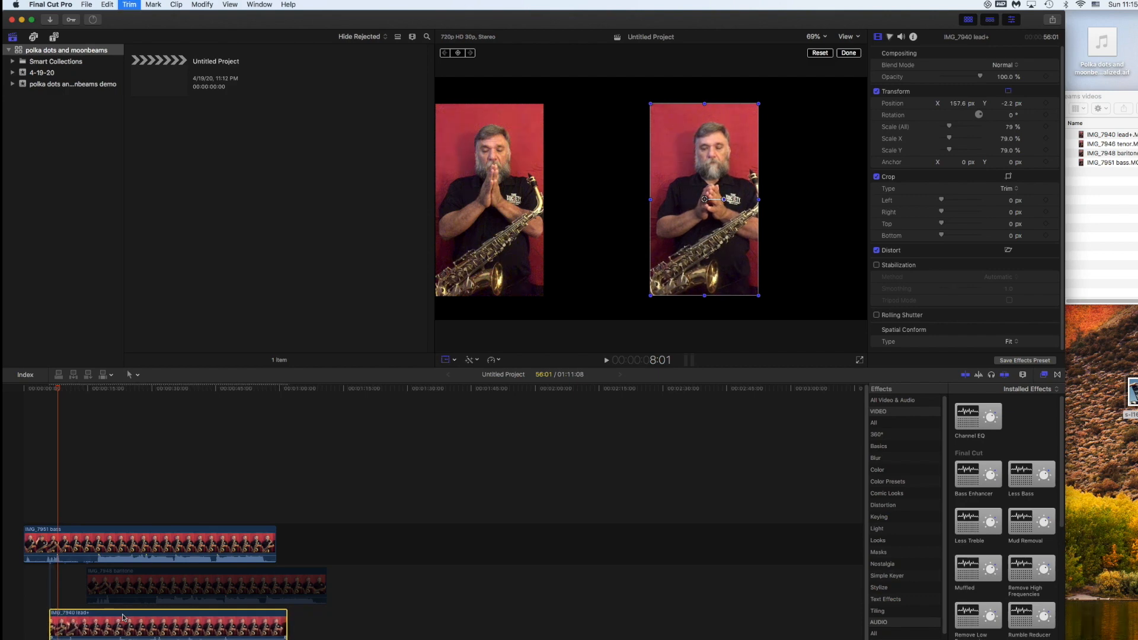
pyautogui.press(',')
pyautogui.press(',')
pyautogui.press(',')
pyautogui.press(',')
pyautogui.press(',')
pyautogui.press(',')
pyautogui.press(',')
pyautogui.press(',')
pyautogui.press(',')
pyautogui.press(',')
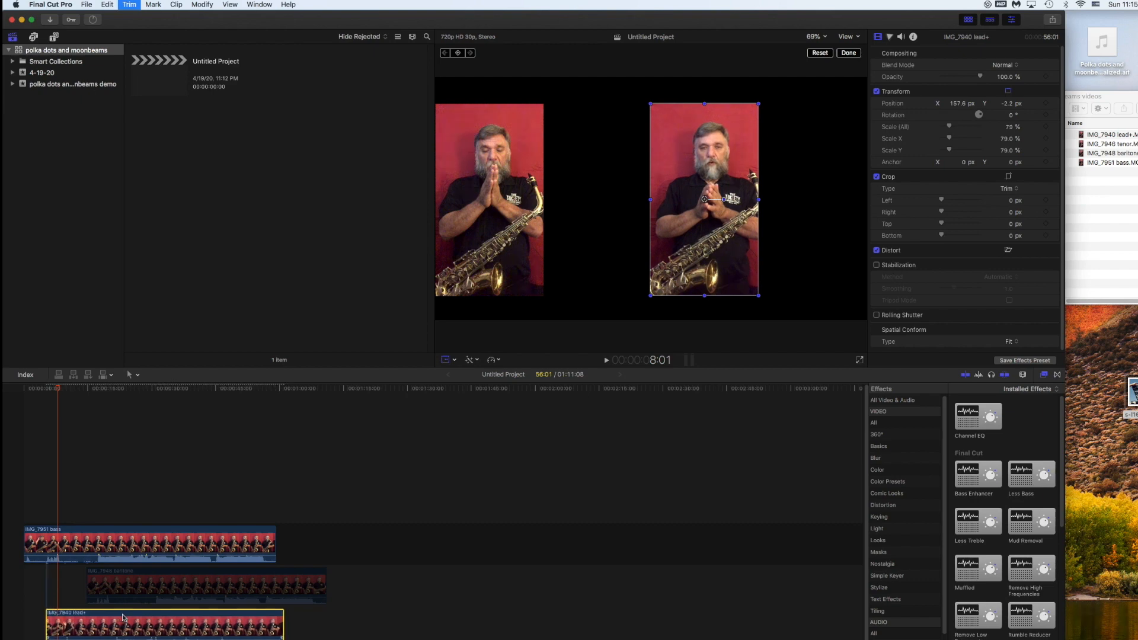
pyautogui.press(',')
pyautogui.press(',')
pyautogui.press(',')
pyautogui.press(',')
pyautogui.press(',')
pyautogui.press(',')
pyautogui.press(',')
pyautogui.press(',')
pyautogui.press(',')
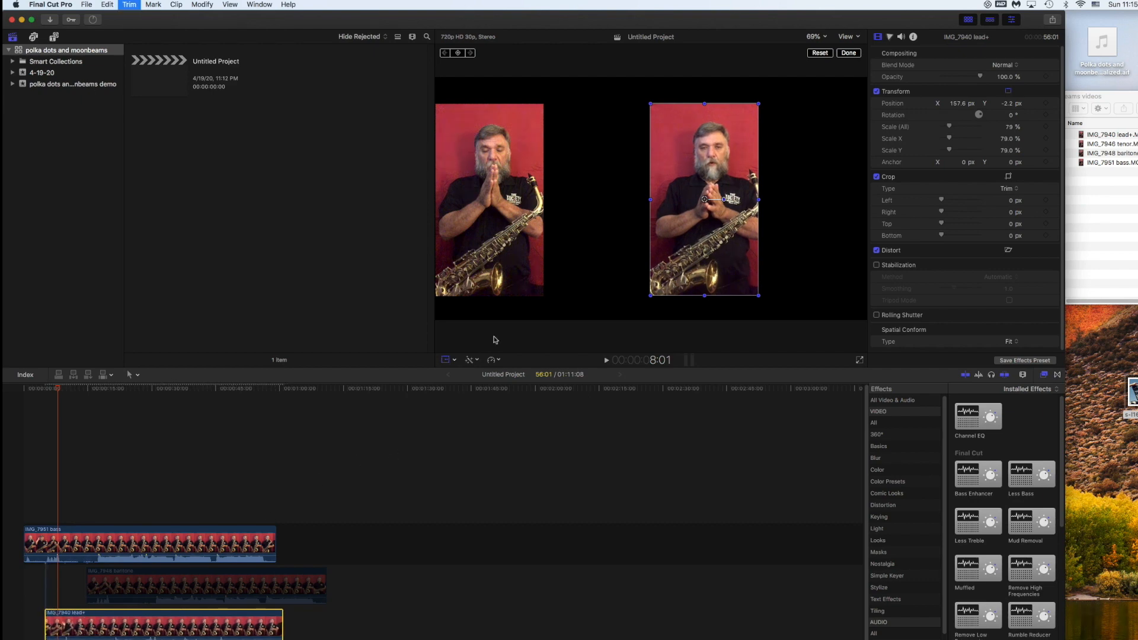
pyautogui.press(',')
pyautogui.press(',')
pyautogui.press(',')
pyautogui.press(',')
pyautogui.press(',')
pyautogui.press(',')
pyautogui.press(',')
pyautogui.press(',')
pyautogui.press(',')
pyautogui.press(',')
pyautogui.press(',')
pyautogui.press(',')
pyautogui.press(',')
pyautogui.press(',')
pyautogui.press(',')
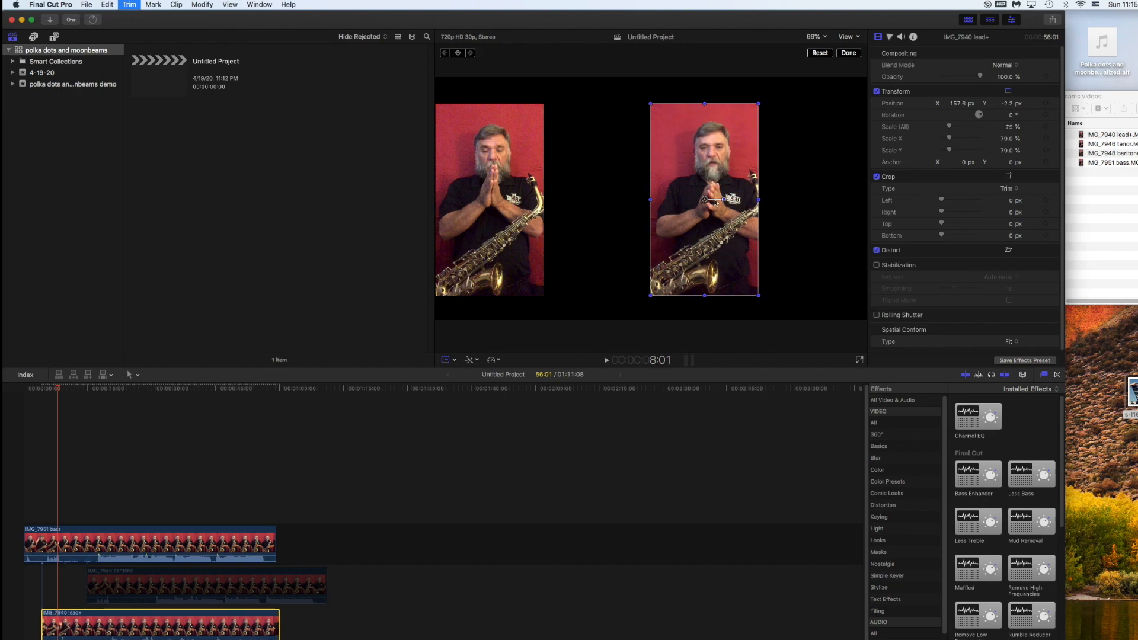
pyautogui.press(',')
pyautogui.press(',')
pyautogui.press(',')
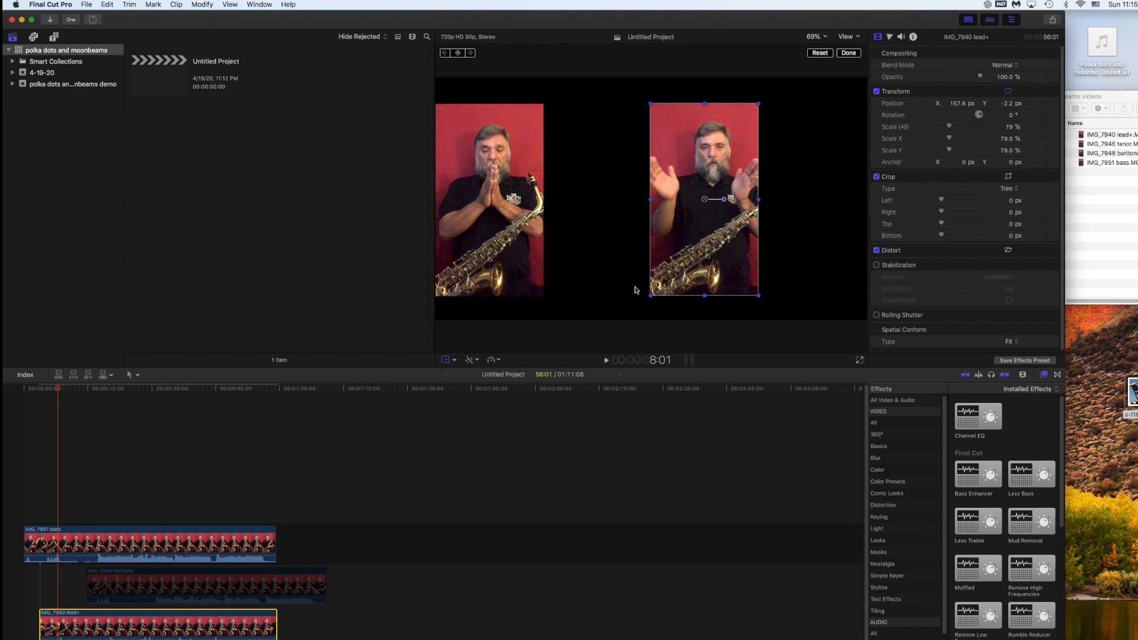
pyautogui.press(',')
pyautogui.press(',')
pyautogui.press(',')
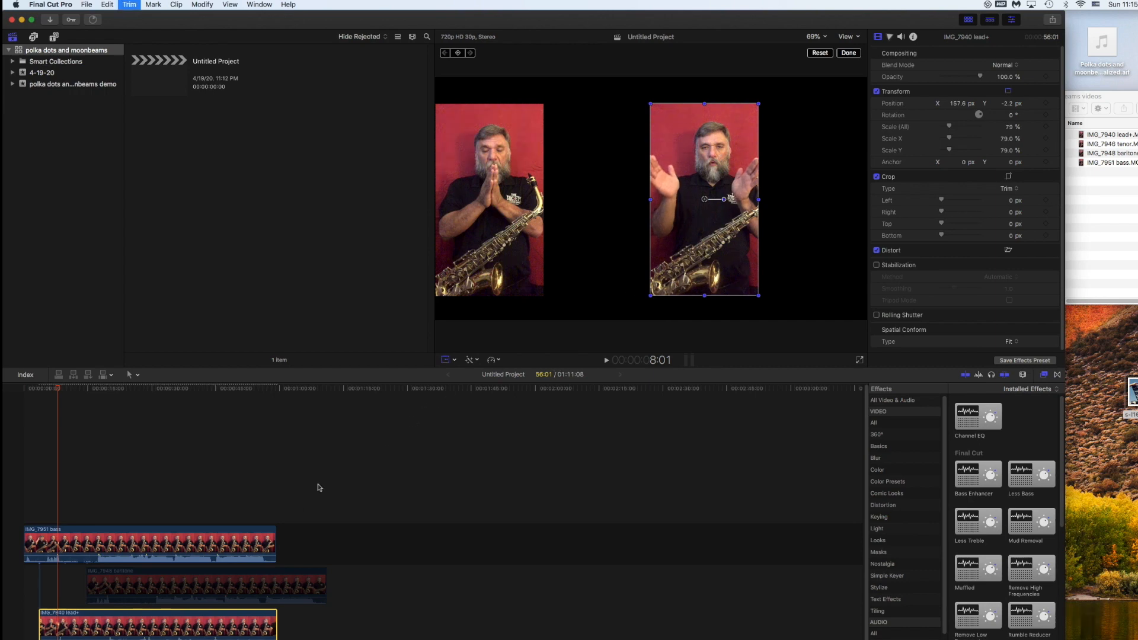
pyautogui.press(',')
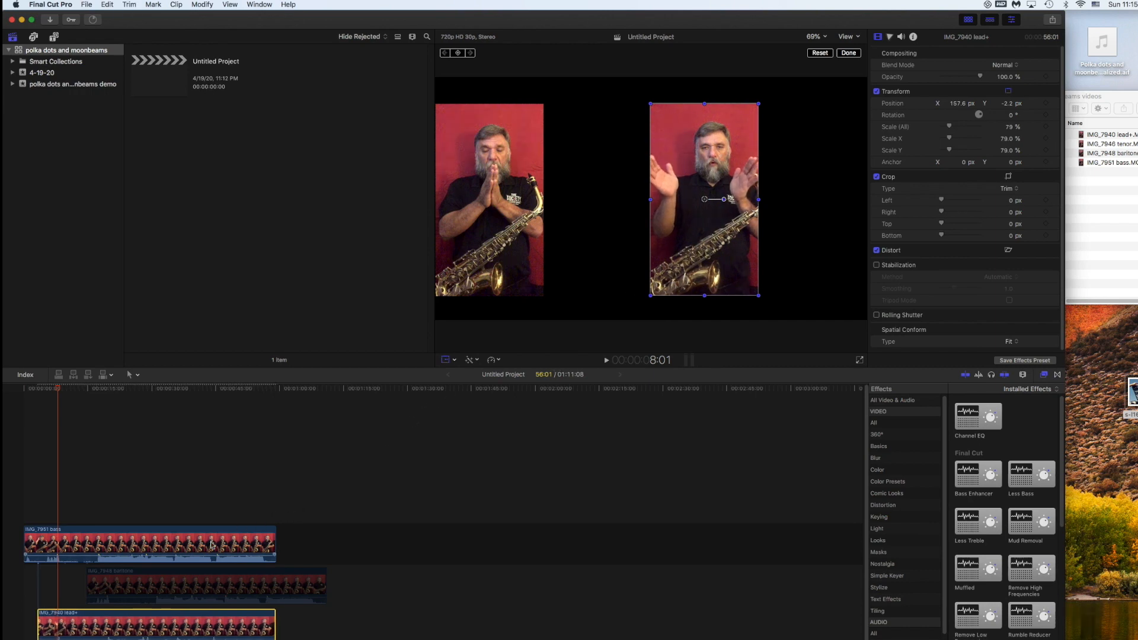
pyautogui.press(',')
pyautogui.press(',')
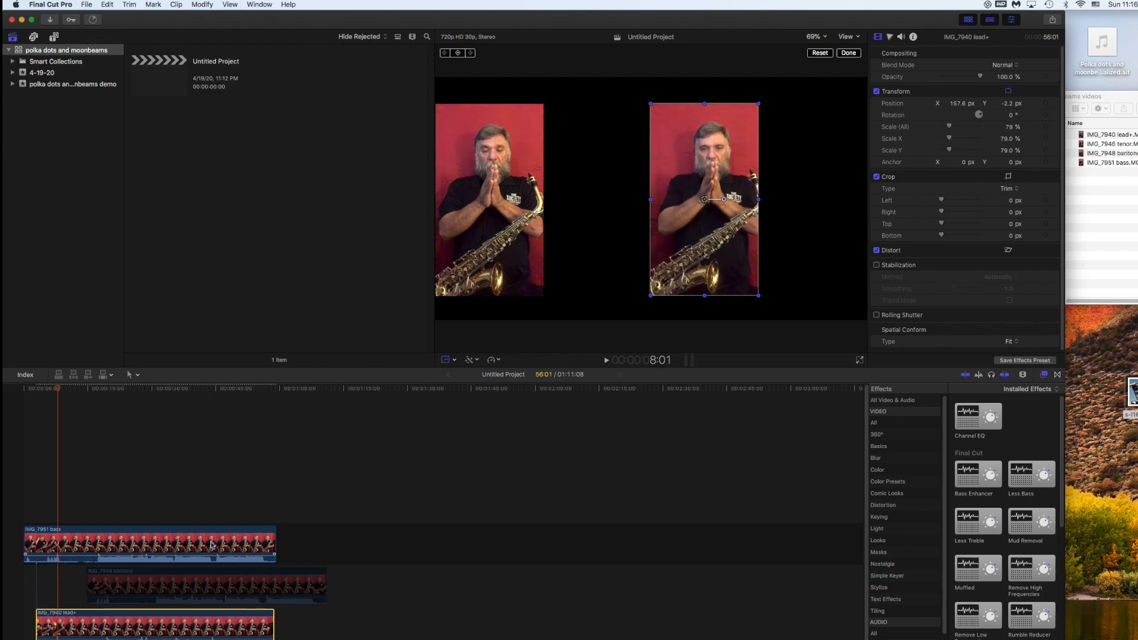
pyautogui.click(42, 389)
pyautogui.moveTo(43, 392); pyautogui.dragTo(46, 393)
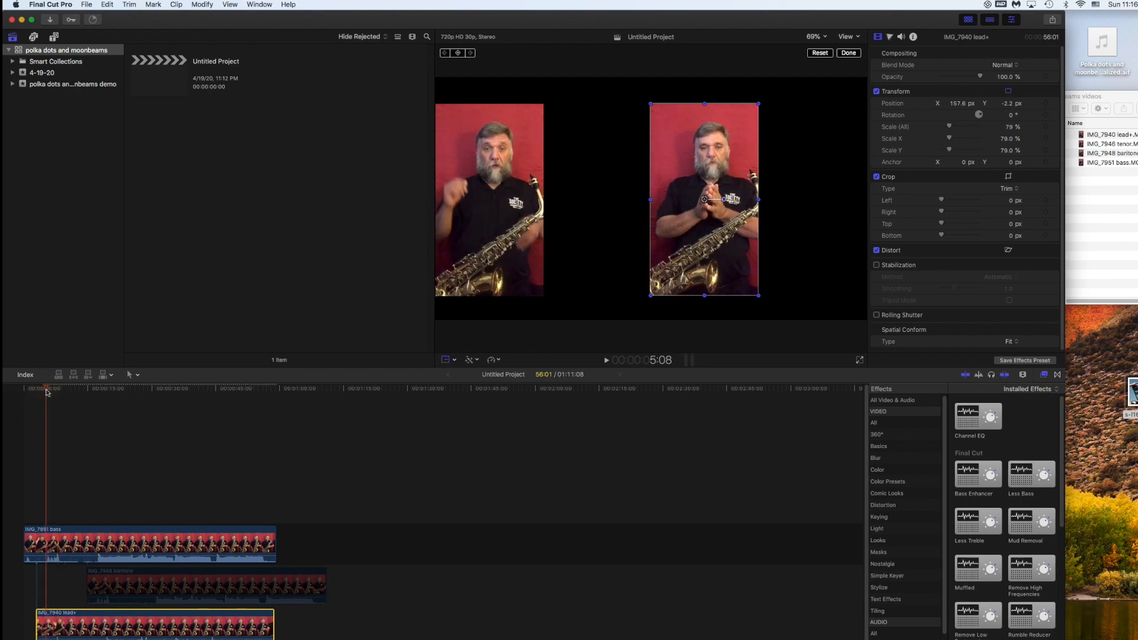
pyautogui.press('space')
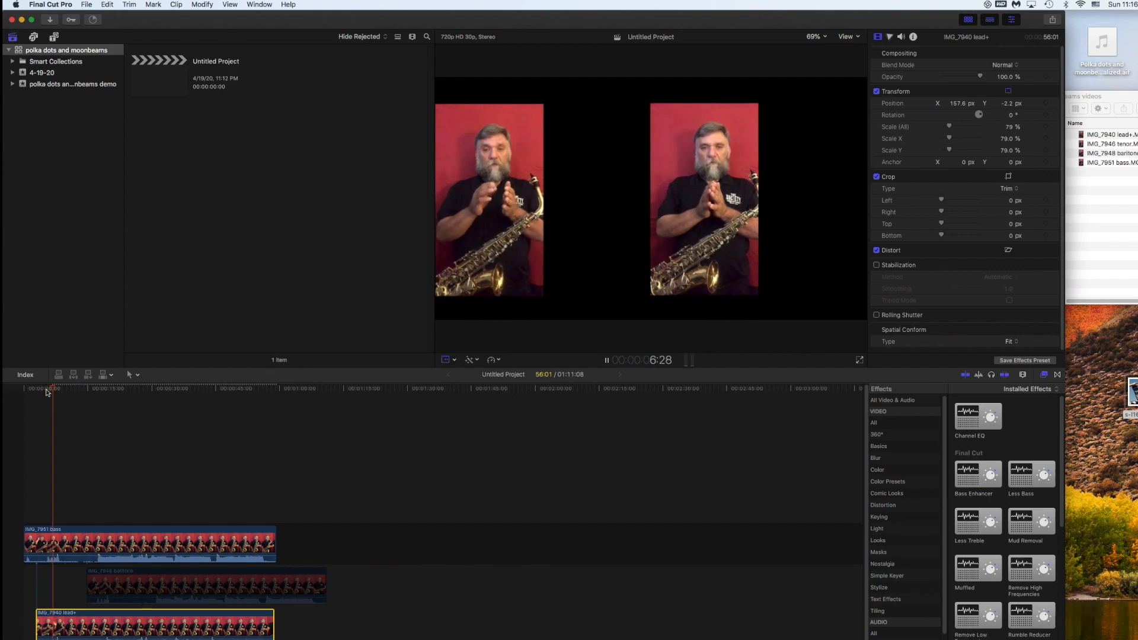
pyautogui.press('space')
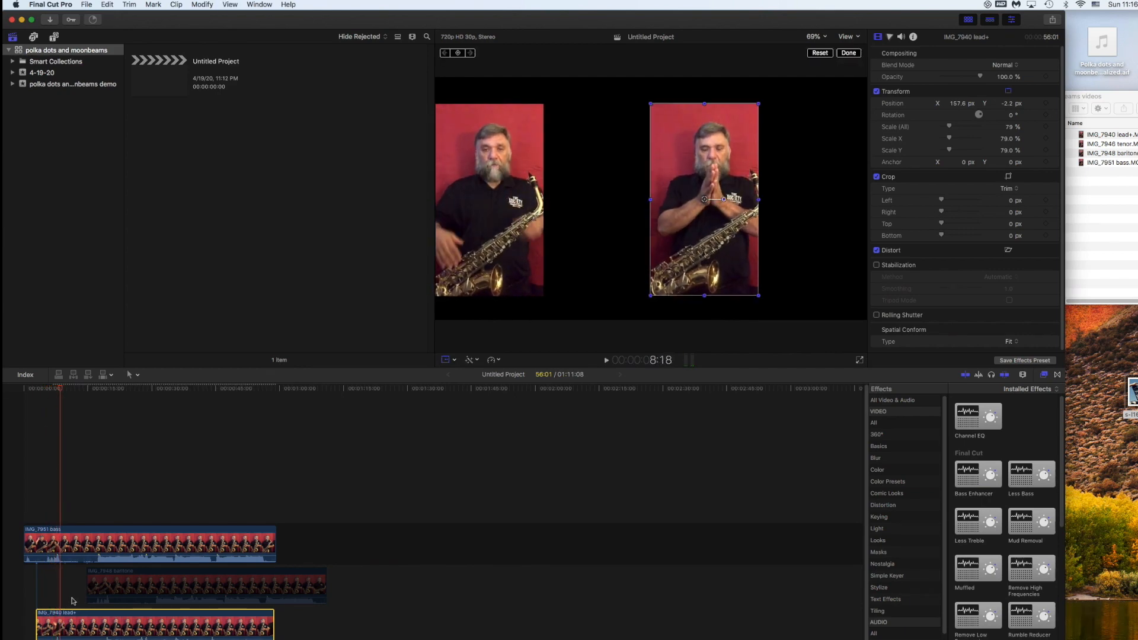
pyautogui.click(43, 391)
pyautogui.press('space')
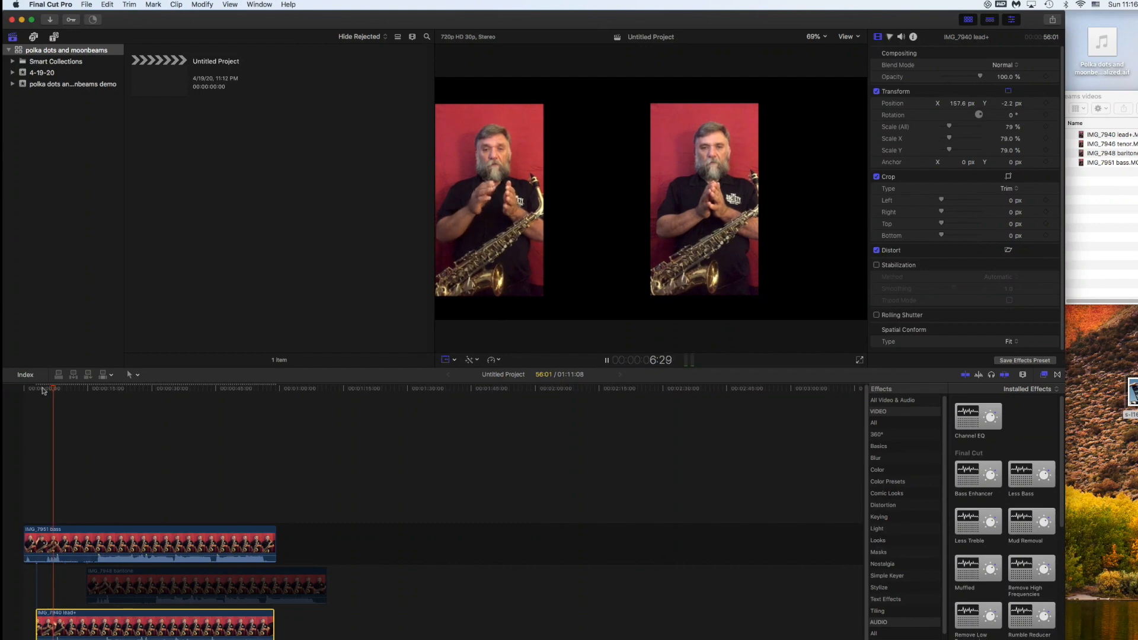
pyautogui.press('space')
pyautogui.hotkey('shift', 't')
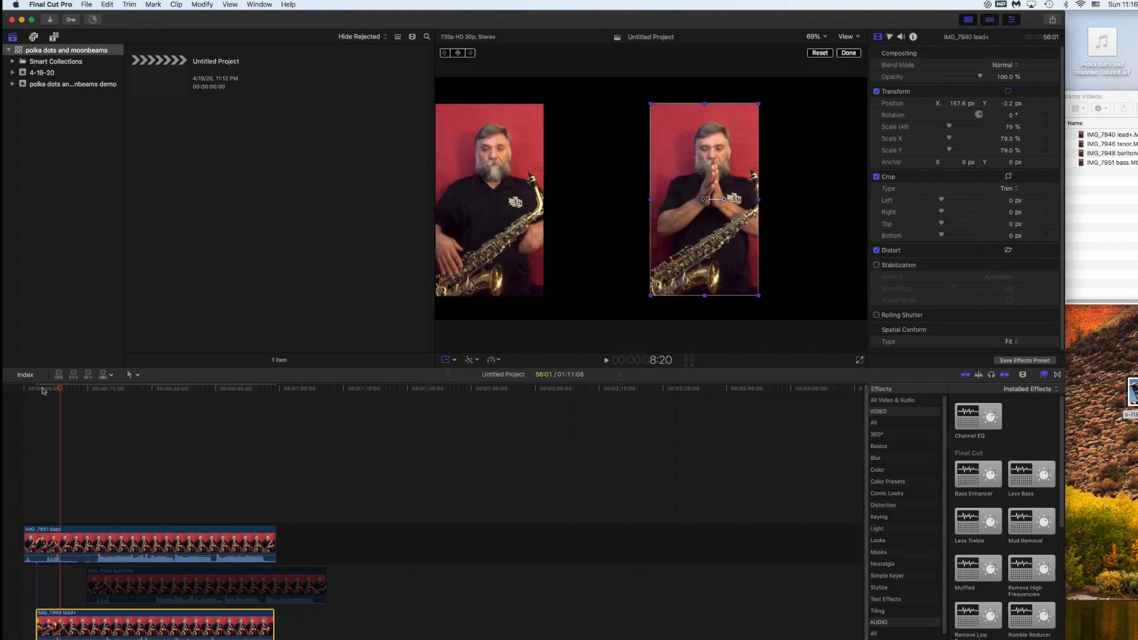
pyautogui.click(93, 391)
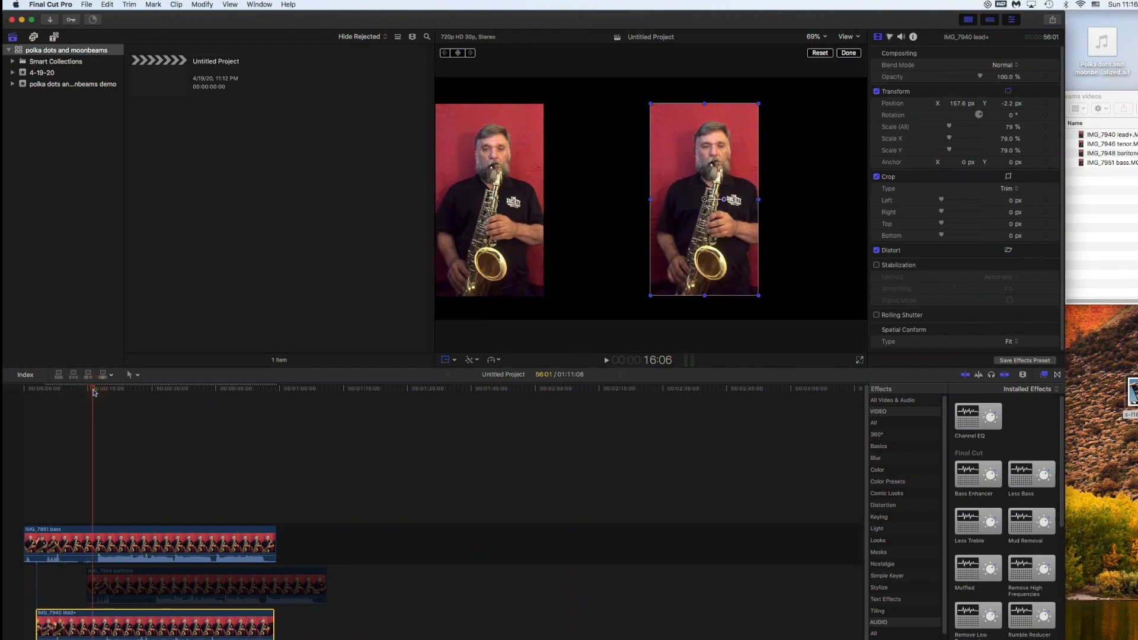
pyautogui.moveTo(93, 390); pyautogui.dragTo(97, 390)
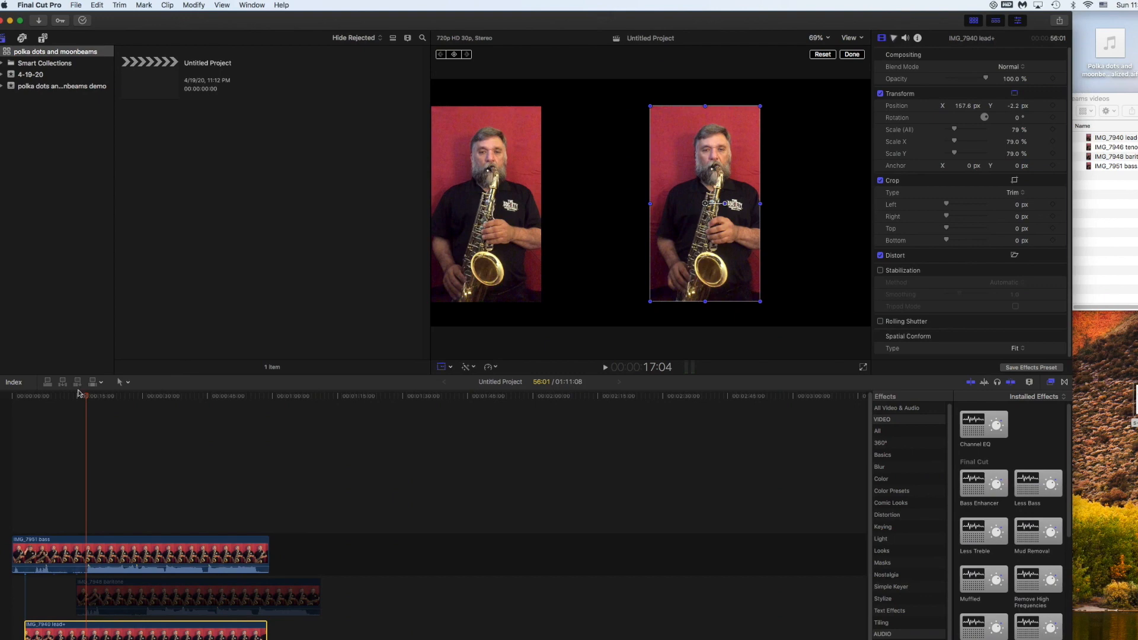
pyautogui.press('space')
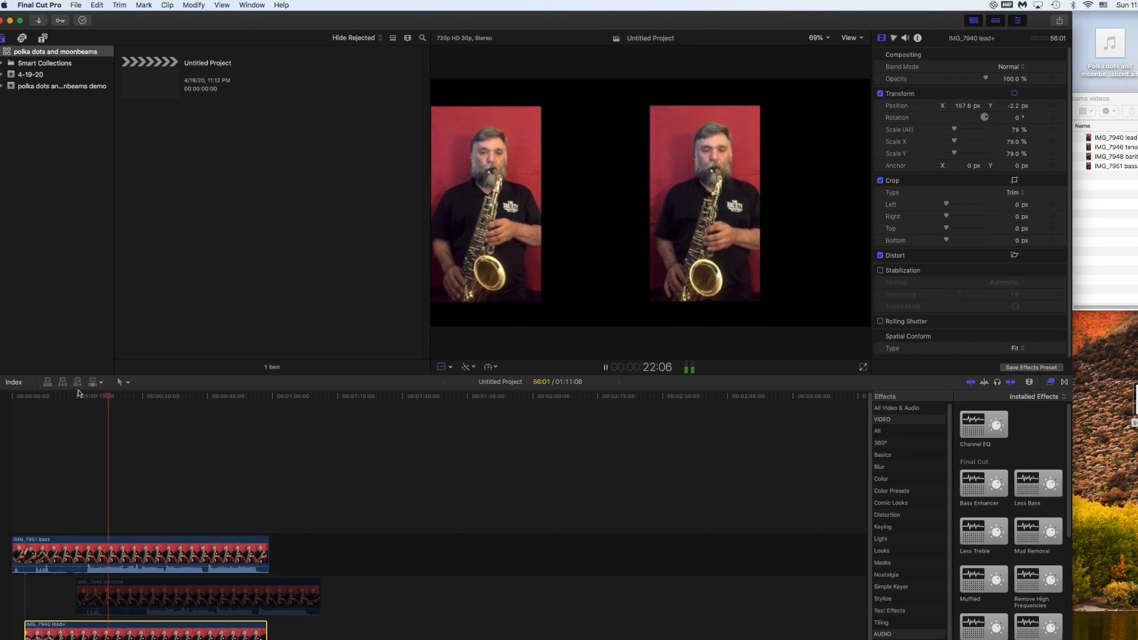
pyautogui.press('space')
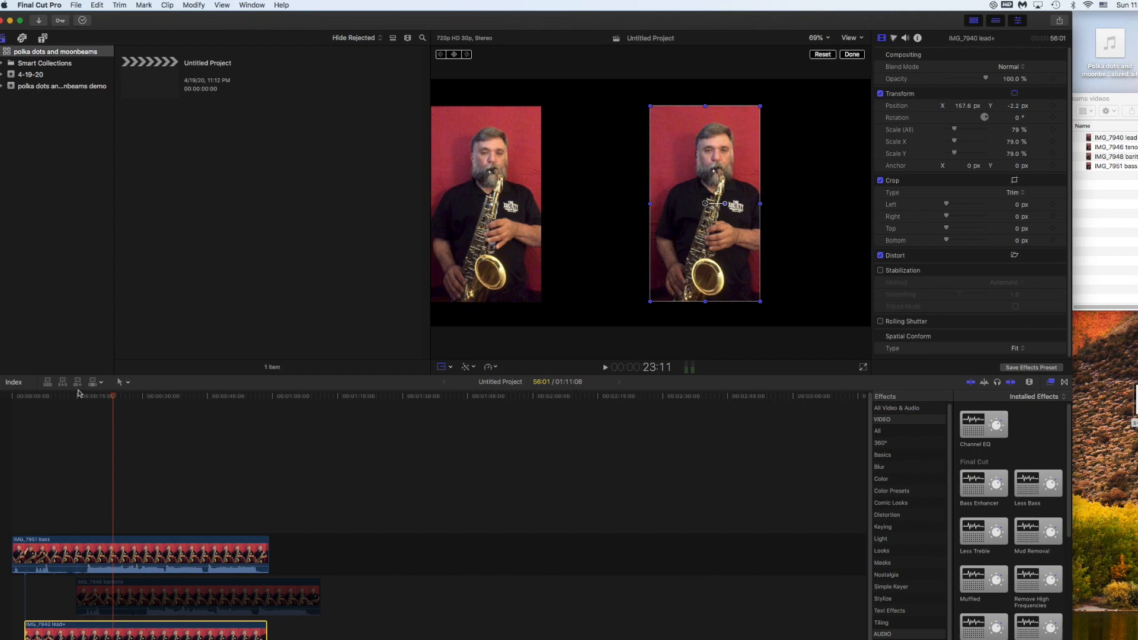
pyautogui.click(131, 543)
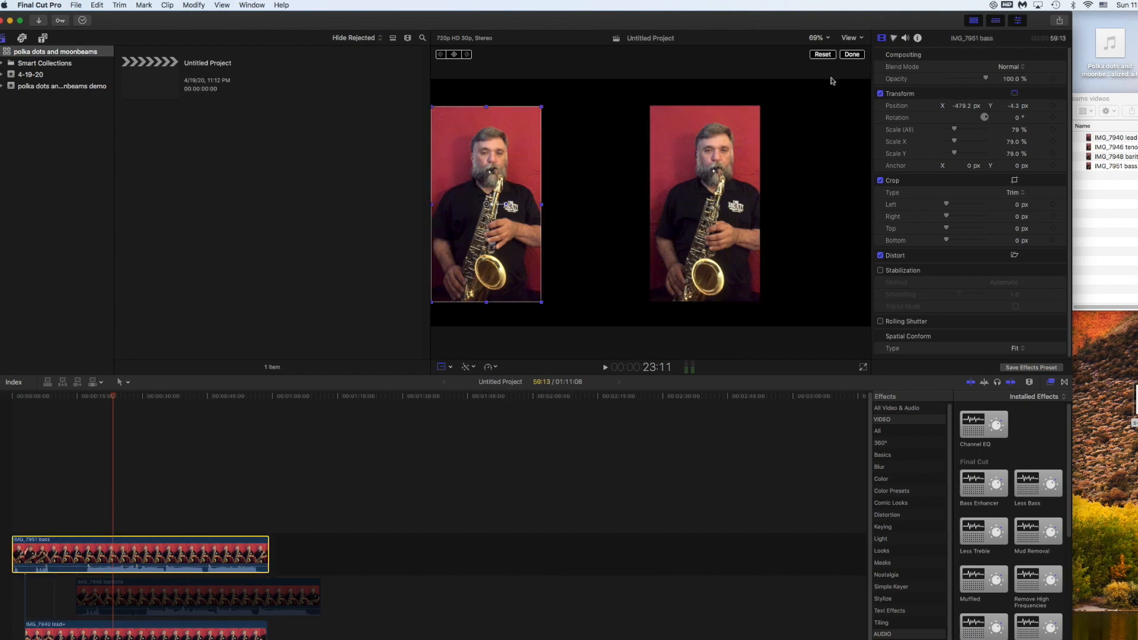
# - Lower the bass clip's volume to -6 dB and play a moment to hear the balance
pyautogui.click(905, 38)
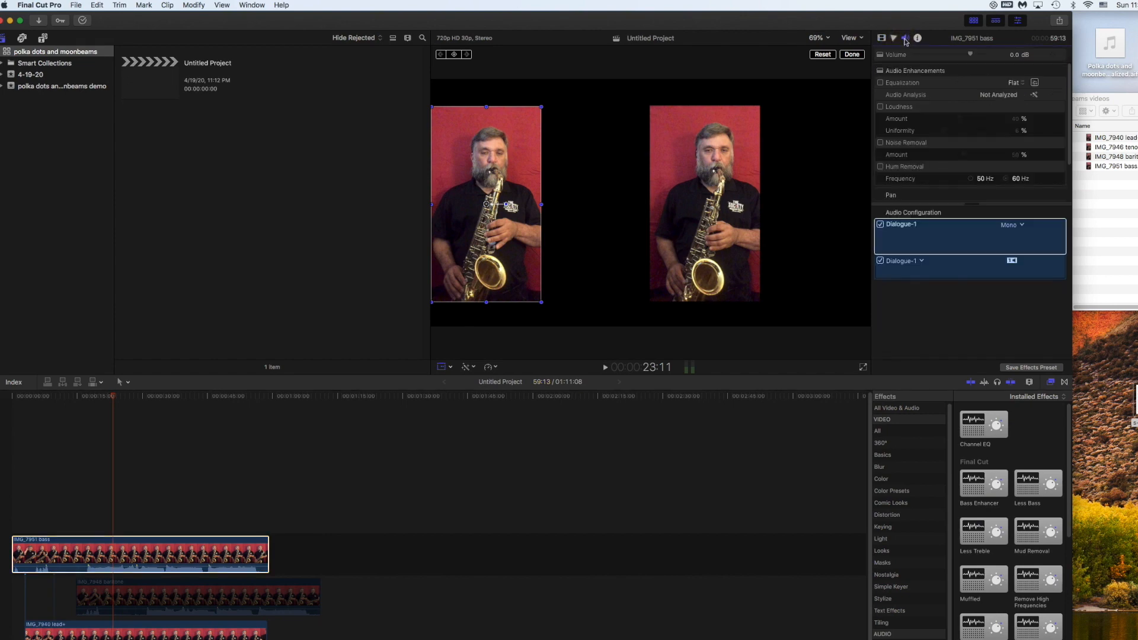
pyautogui.moveTo(971, 54); pyautogui.dragTo(962, 57)
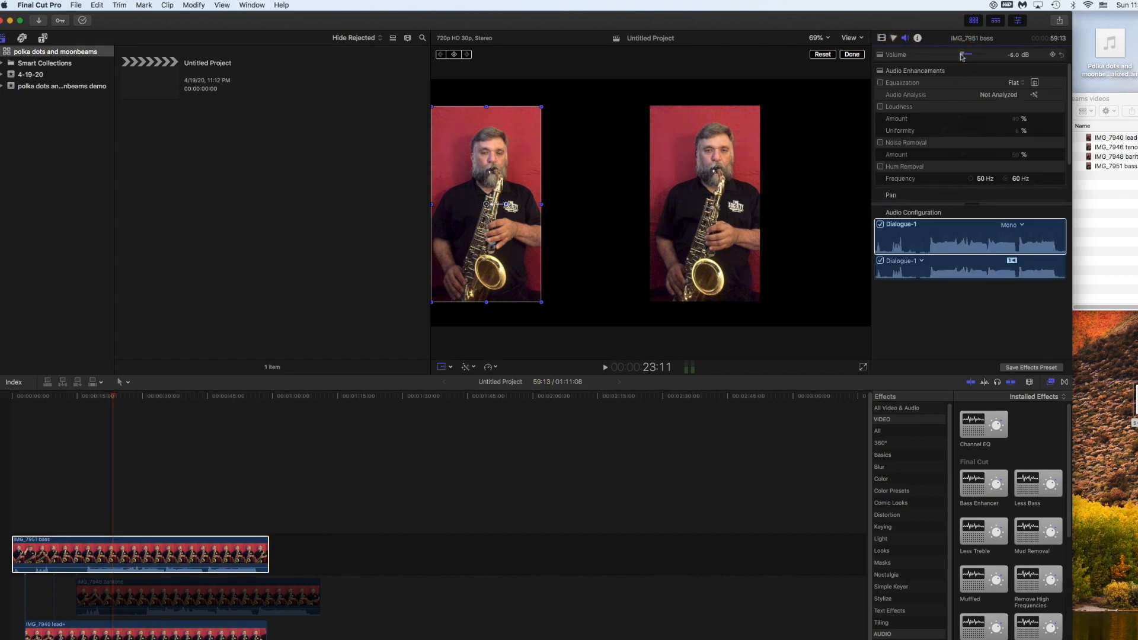
pyautogui.press('space')
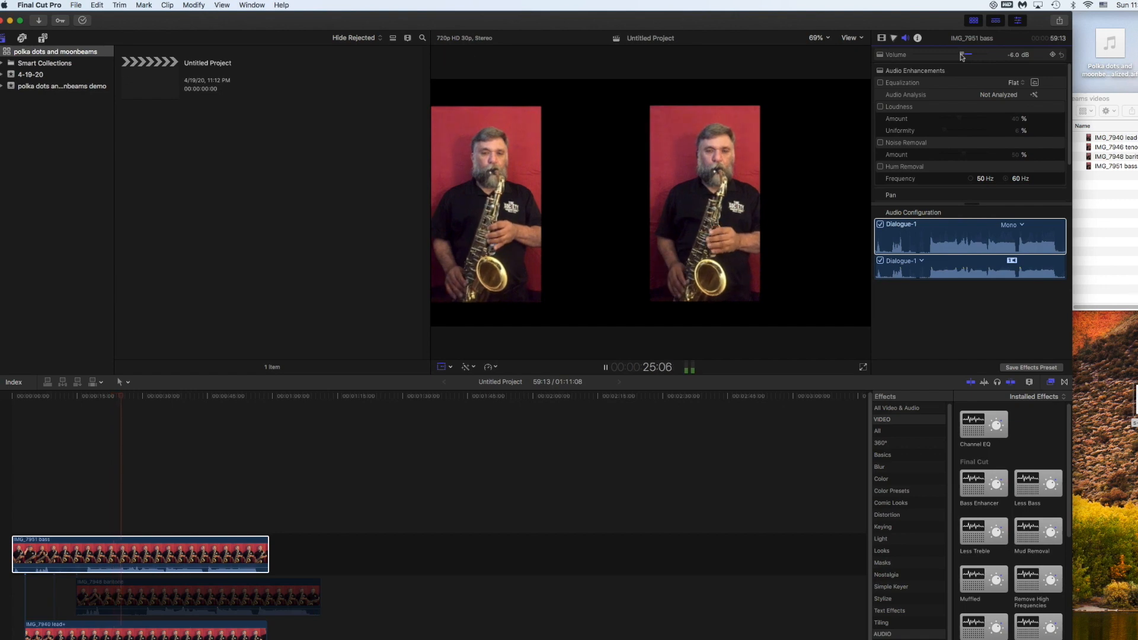
pyautogui.press('space')
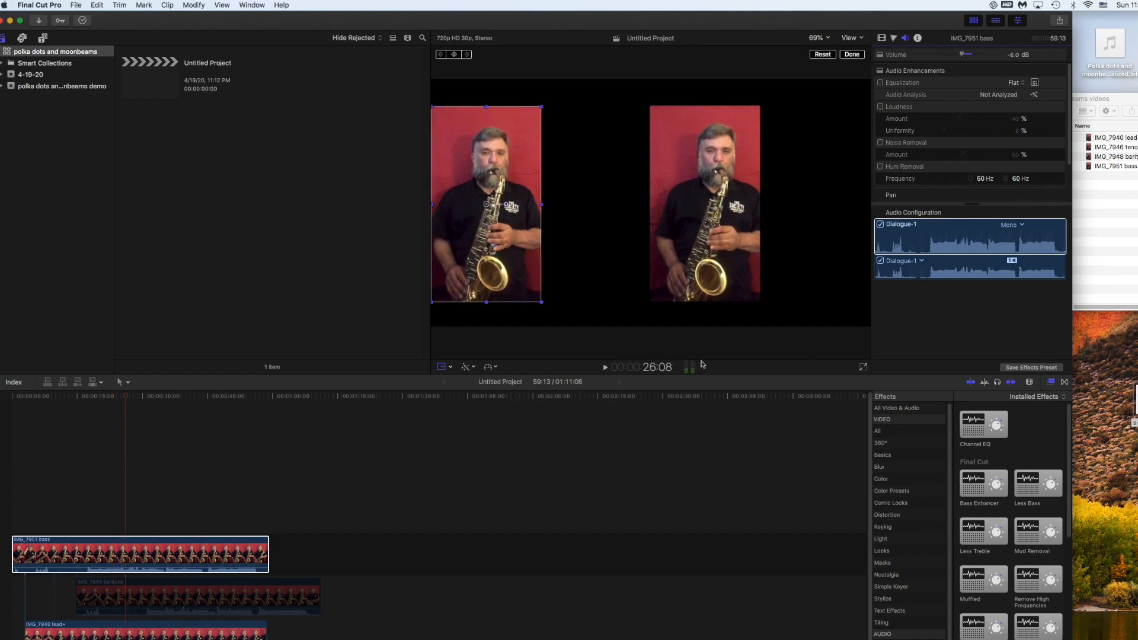
# - Set the lead+ clip to 0.4 dB, preview it, then disable lead+ and pick the baritone
pyautogui.click(180, 625)
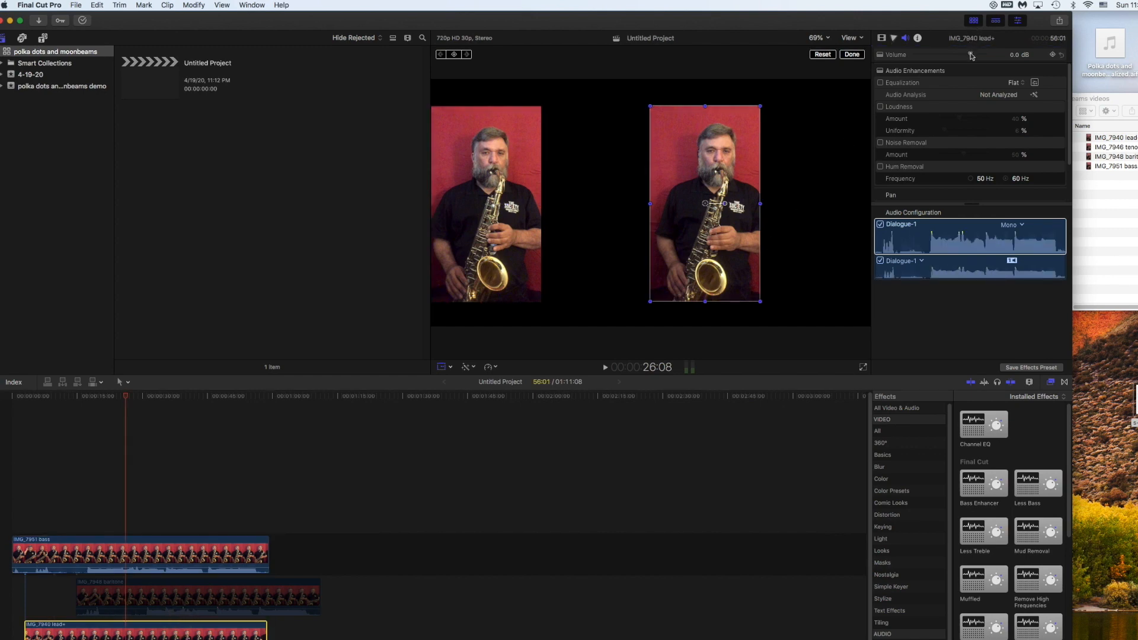
pyautogui.moveTo(971, 54); pyautogui.dragTo(973, 55)
pyautogui.press('space')
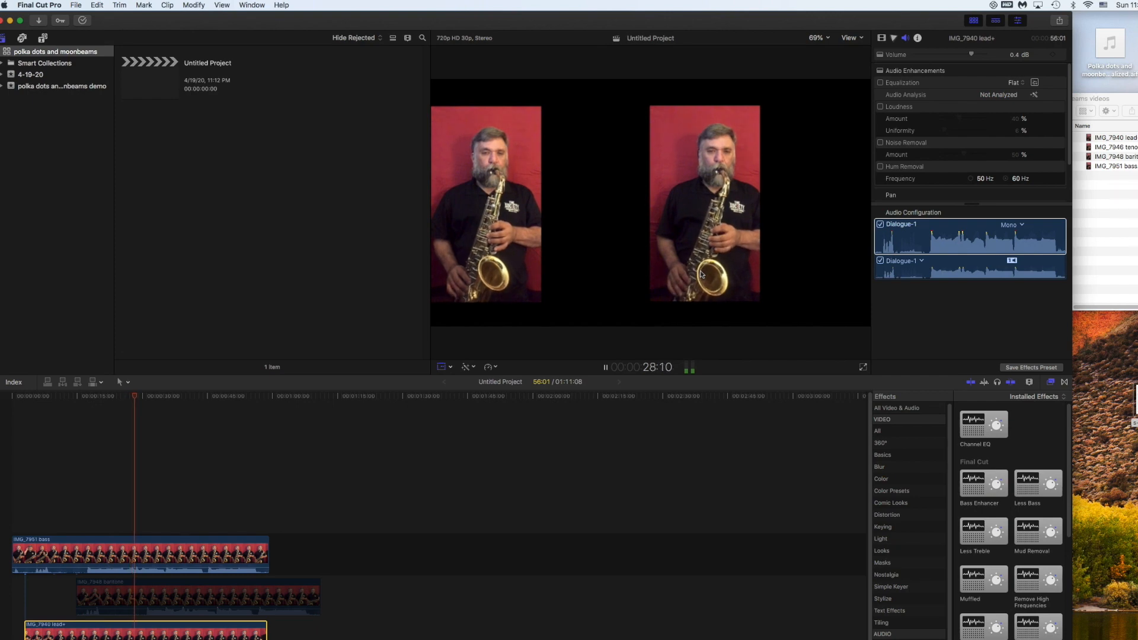
pyautogui.press('space')
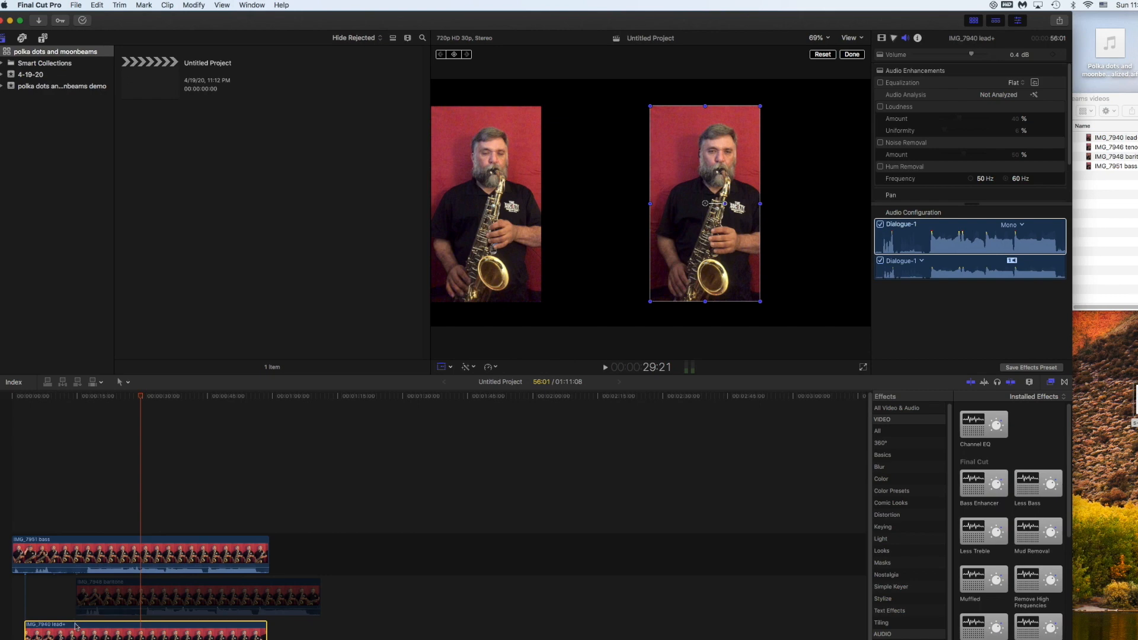
pyautogui.press('v')
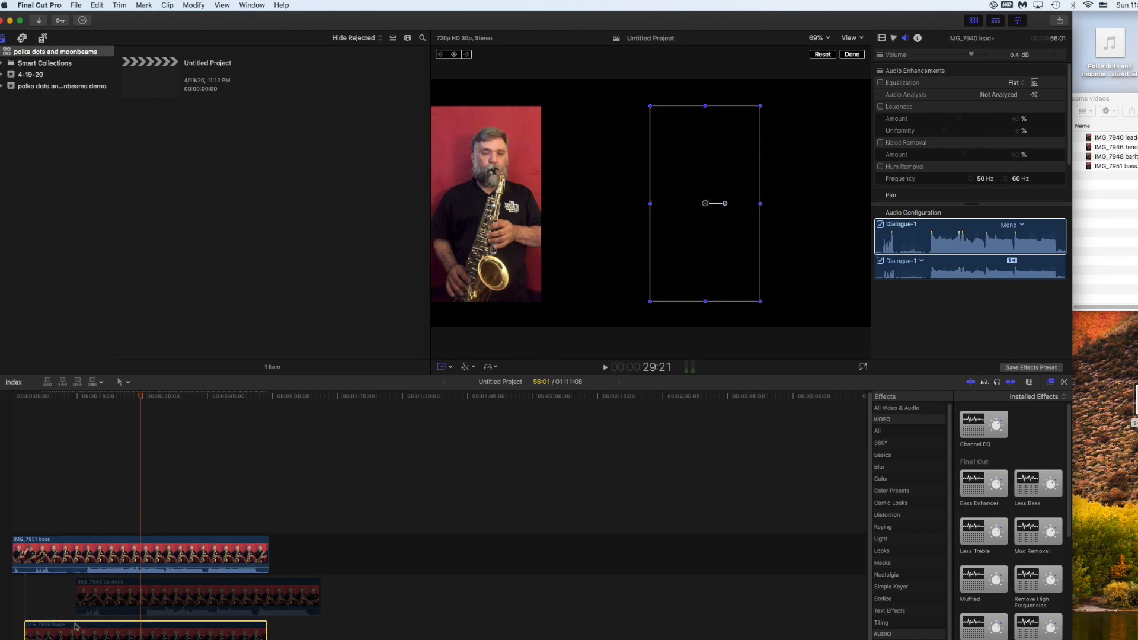
pyautogui.click(109, 587)
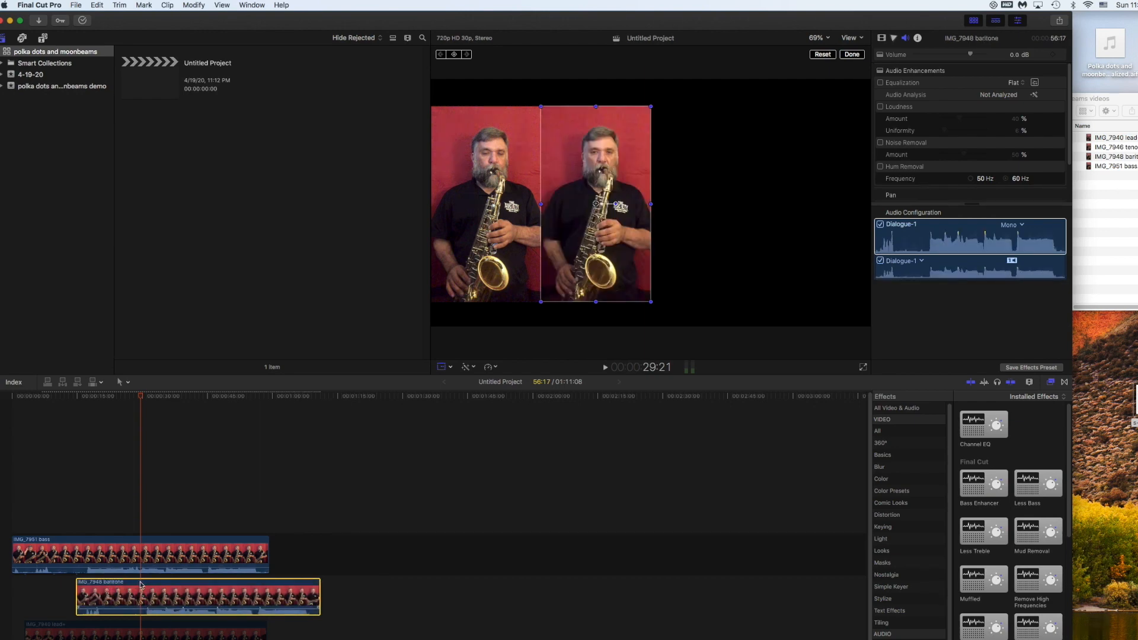
# - Drag the baritone clip earlier and nudge it frame by frame to match the clap near 7 s
pyautogui.moveTo(142, 585); pyautogui.dragTo(92, 579)
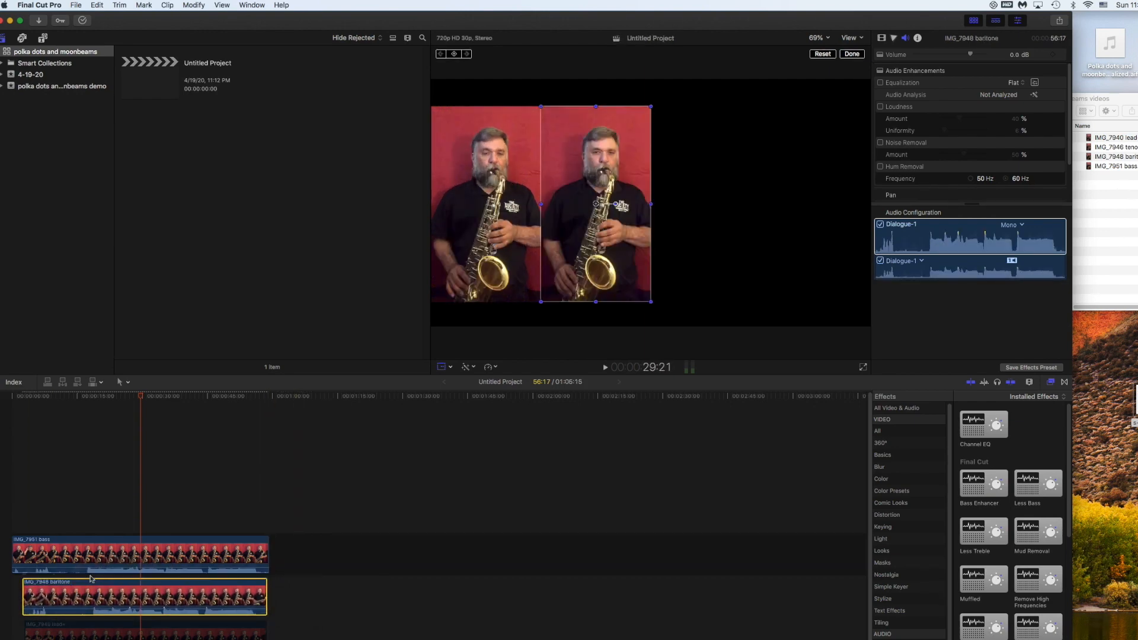
pyautogui.click(45, 396)
pyautogui.press('space')
pyautogui.press('space')
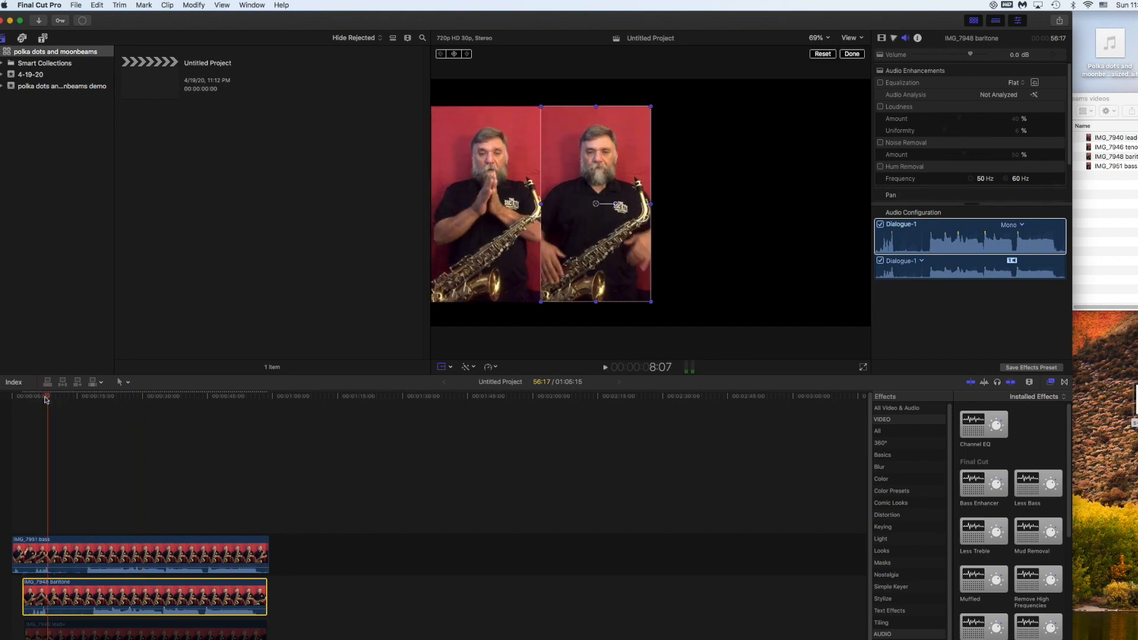
pyautogui.press('Left')
pyautogui.press('Left')
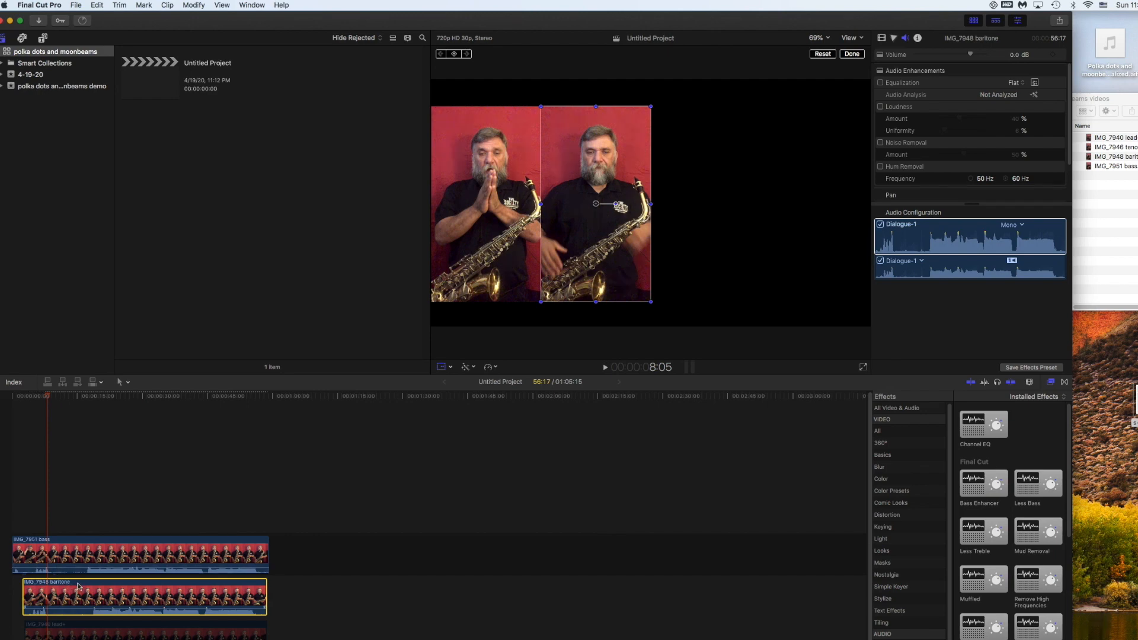
pyautogui.moveTo(78, 586); pyautogui.dragTo(79, 586)
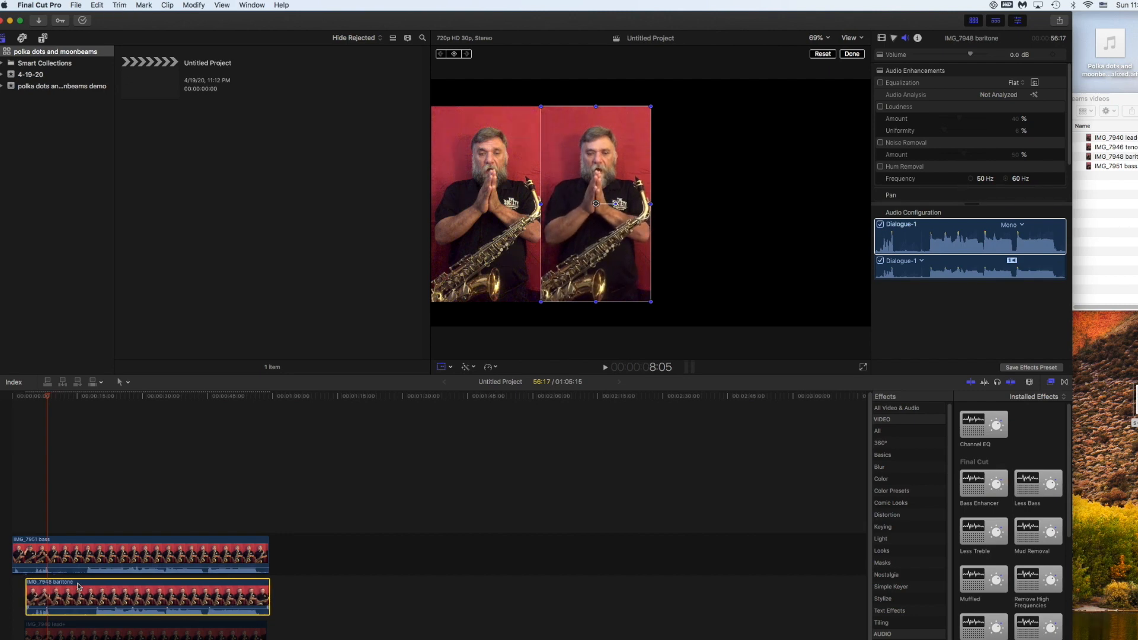
pyautogui.press('.')
pyautogui.press('.')
pyautogui.press('.')
pyautogui.press('.')
pyautogui.press('.')
pyautogui.press('.')
pyautogui.press('.')
pyautogui.press('.')
pyautogui.press('.')
pyautogui.press('.')
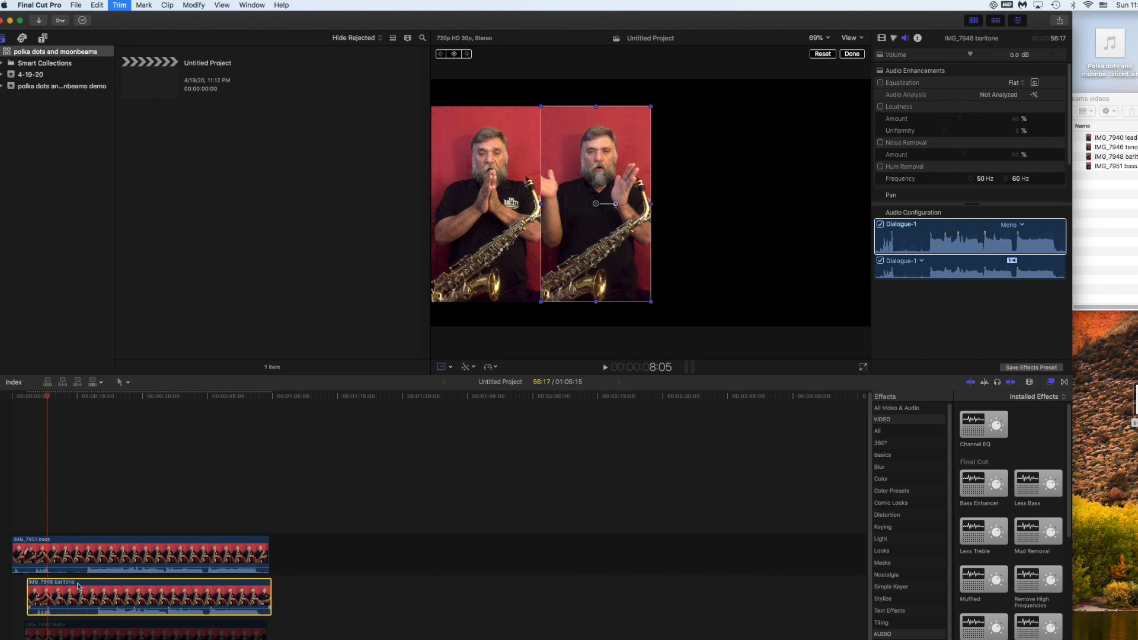
pyautogui.press(',')
pyautogui.press(',')
pyautogui.press(',')
pyautogui.press(',')
pyautogui.press(',')
pyautogui.press(',')
pyautogui.press(',')
pyautogui.press(',')
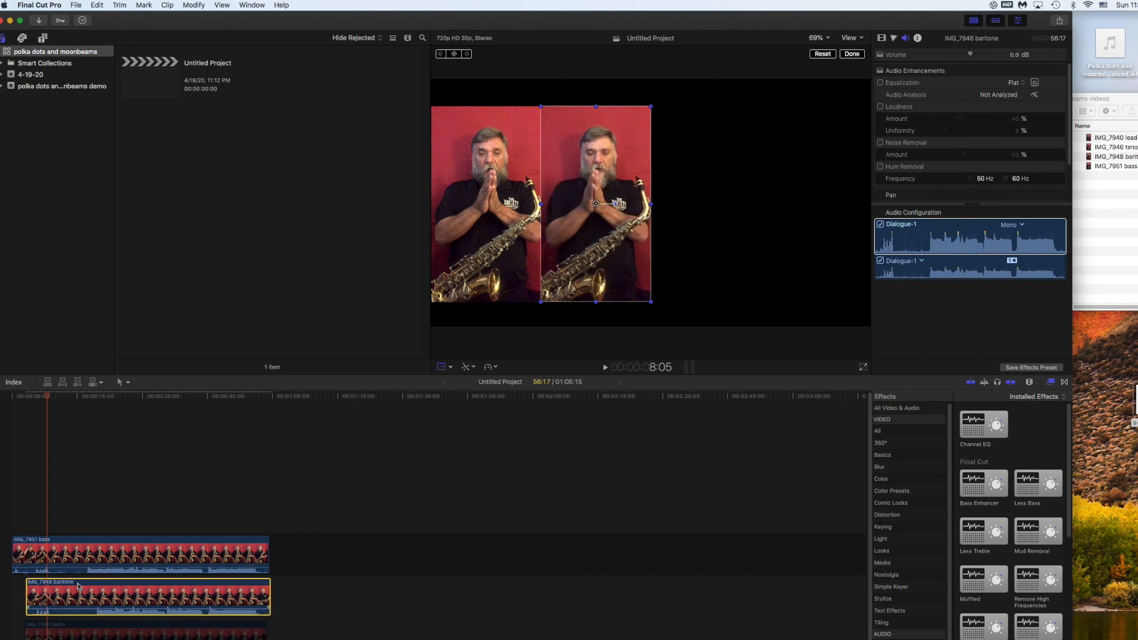
pyautogui.press(',')
pyautogui.press(',')
pyautogui.press(',')
pyautogui.press(',')
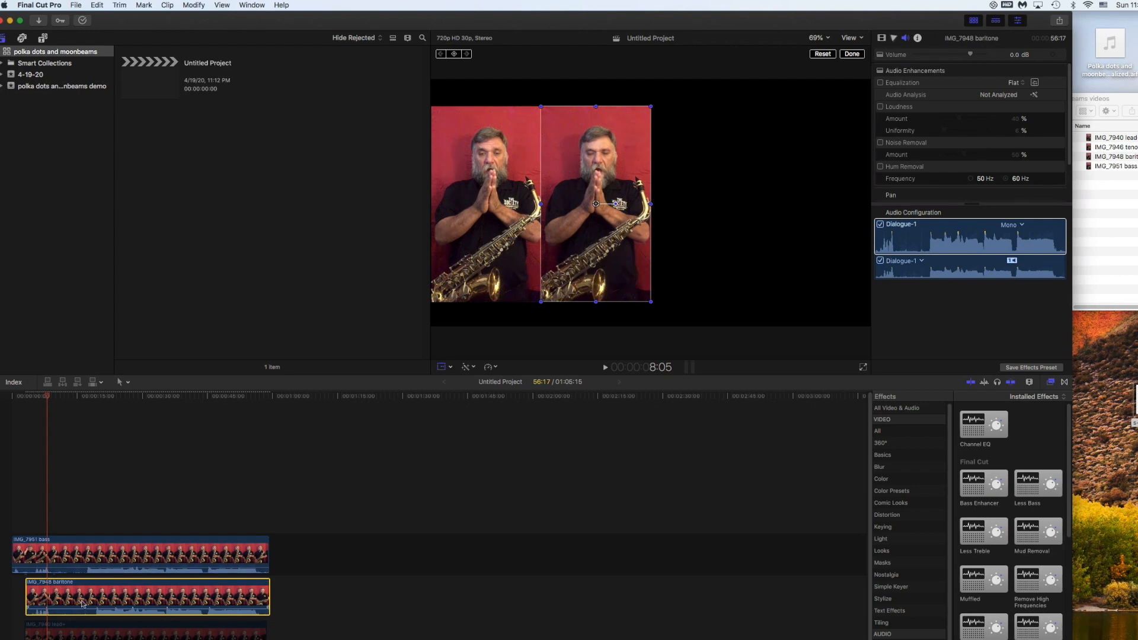
# - Replay from 5:15 to check the baritone's sync with the bass
pyautogui.click(29, 395)
pyautogui.moveTo(29, 396); pyautogui.dragTo(36, 396)
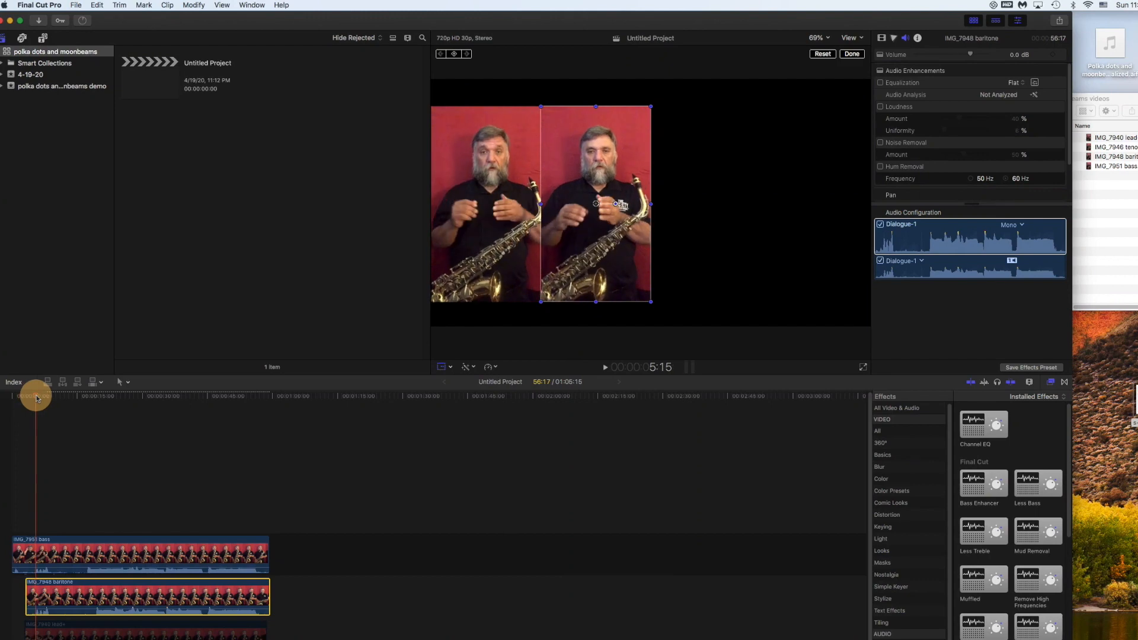
pyautogui.press('space')
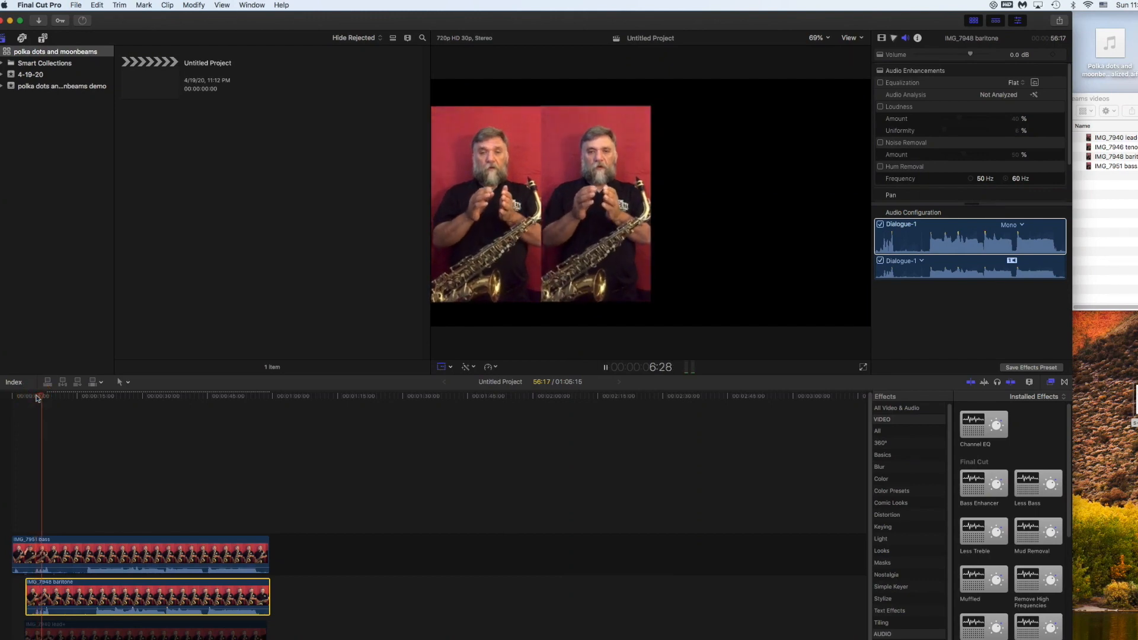
pyautogui.press('space')
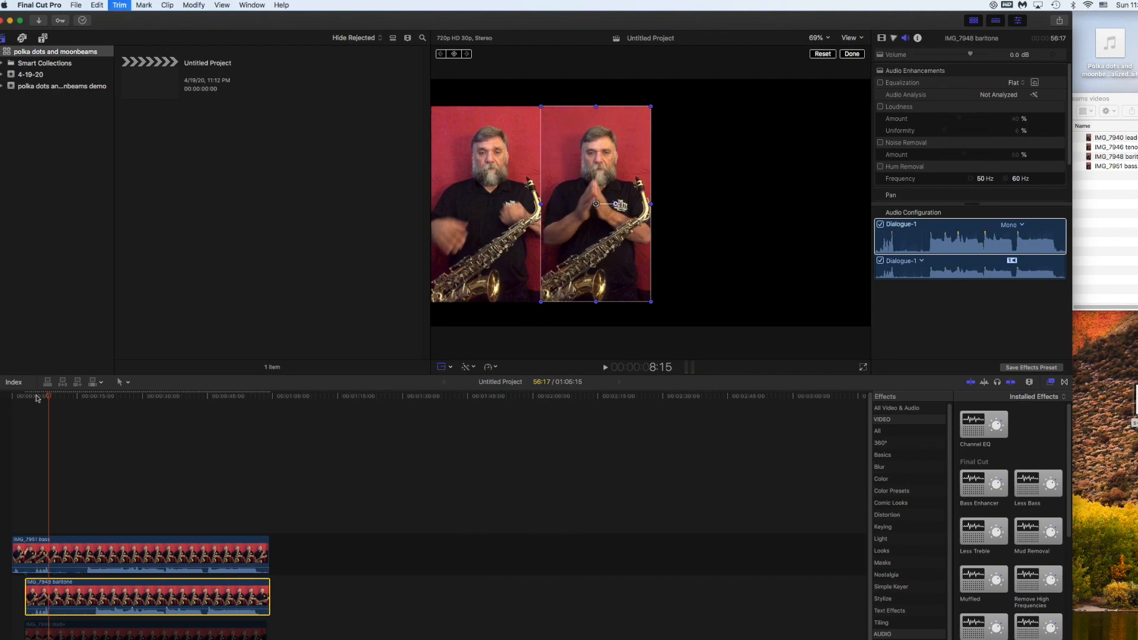
pyautogui.click(36, 395)
pyautogui.press('space')
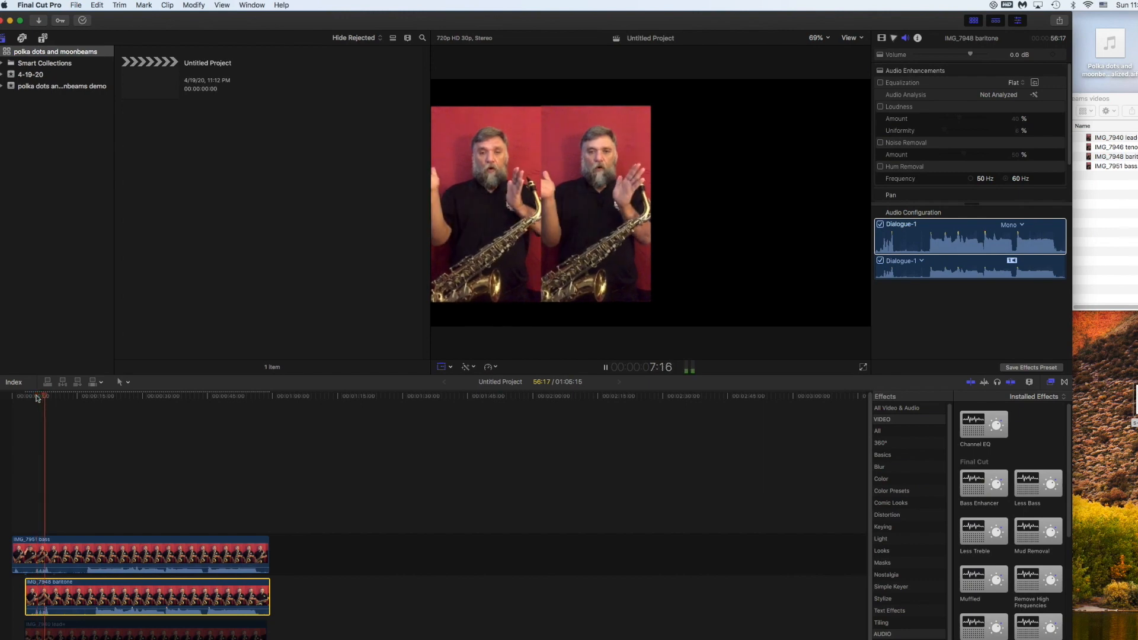
pyautogui.press('space')
# - Nudge the baritone clip one more frame earlier and replay the passage
pyautogui.hotkey('shift', 't')
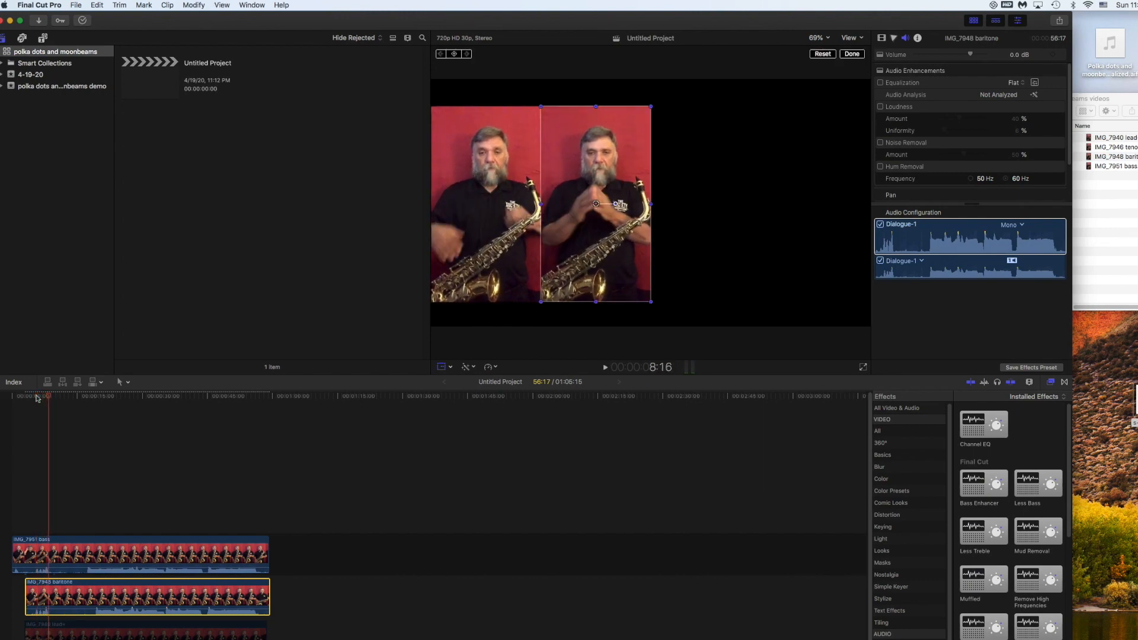
pyautogui.press(',')
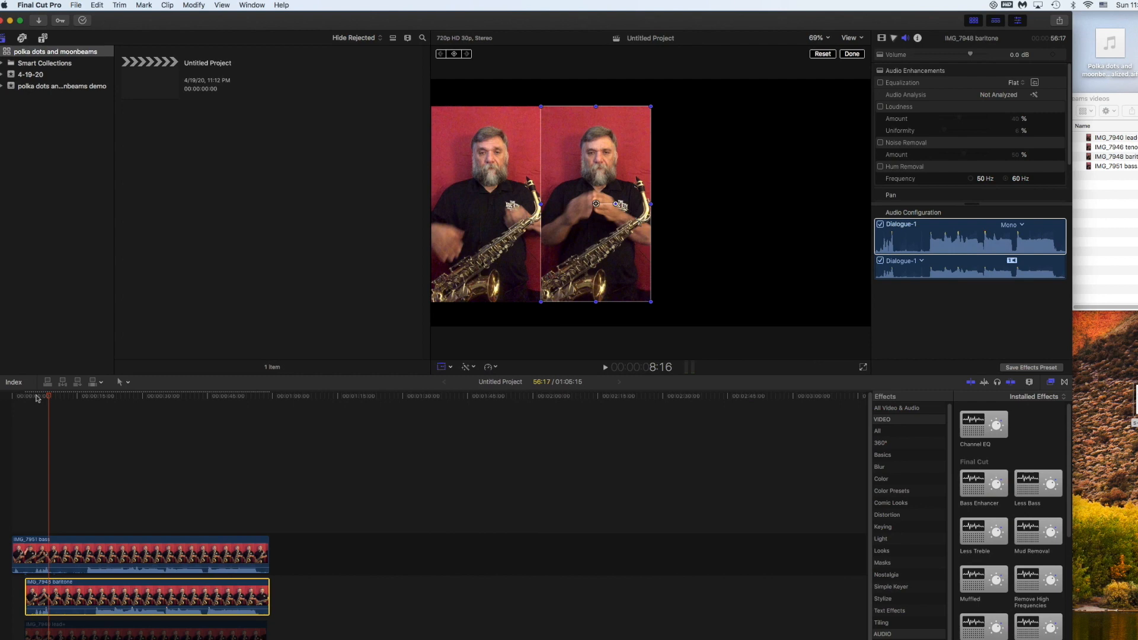
pyautogui.click(36, 396)
pyautogui.press('space')
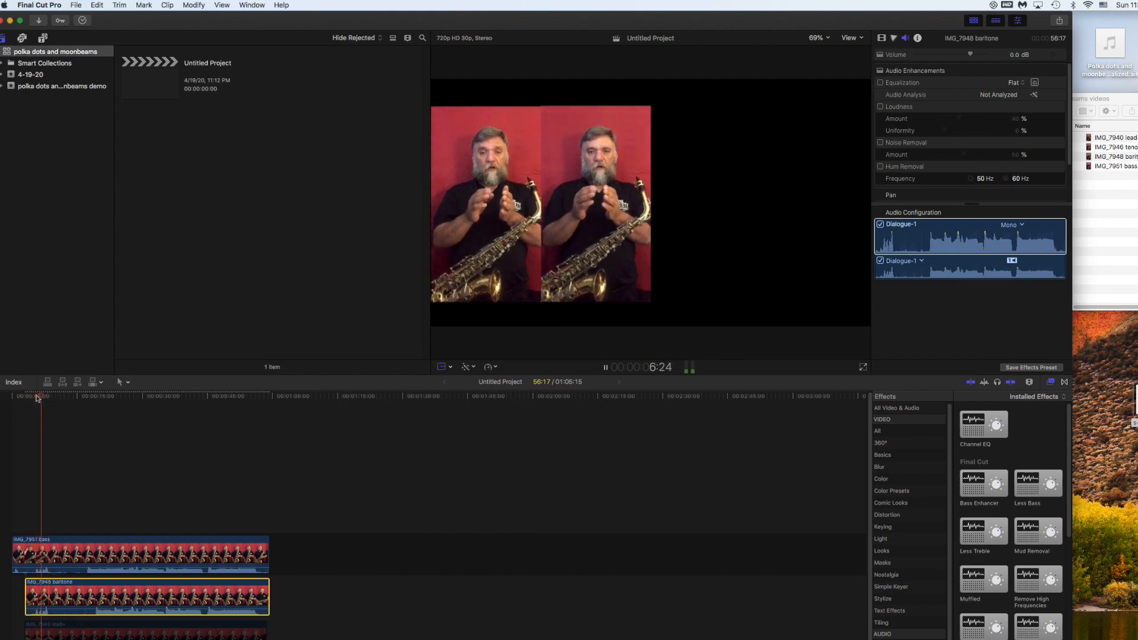
pyautogui.press('space')
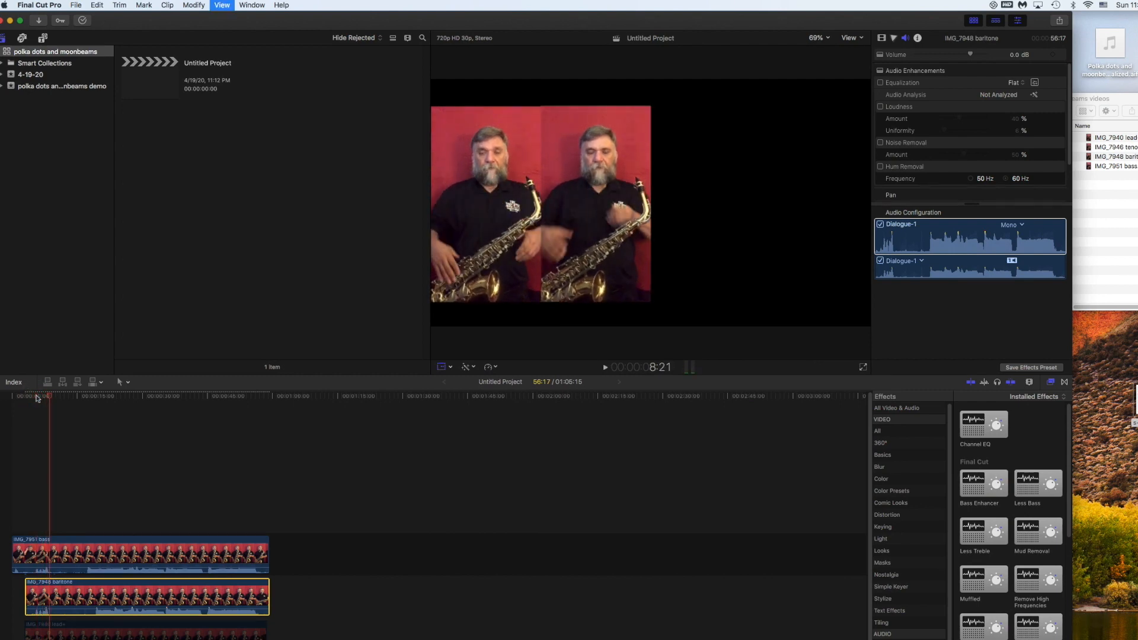
# - Play from about 17 seconds to confirm the sync, then select the baritone clip
pyautogui.hotkey('shift', 't')
pyautogui.click(88, 396)
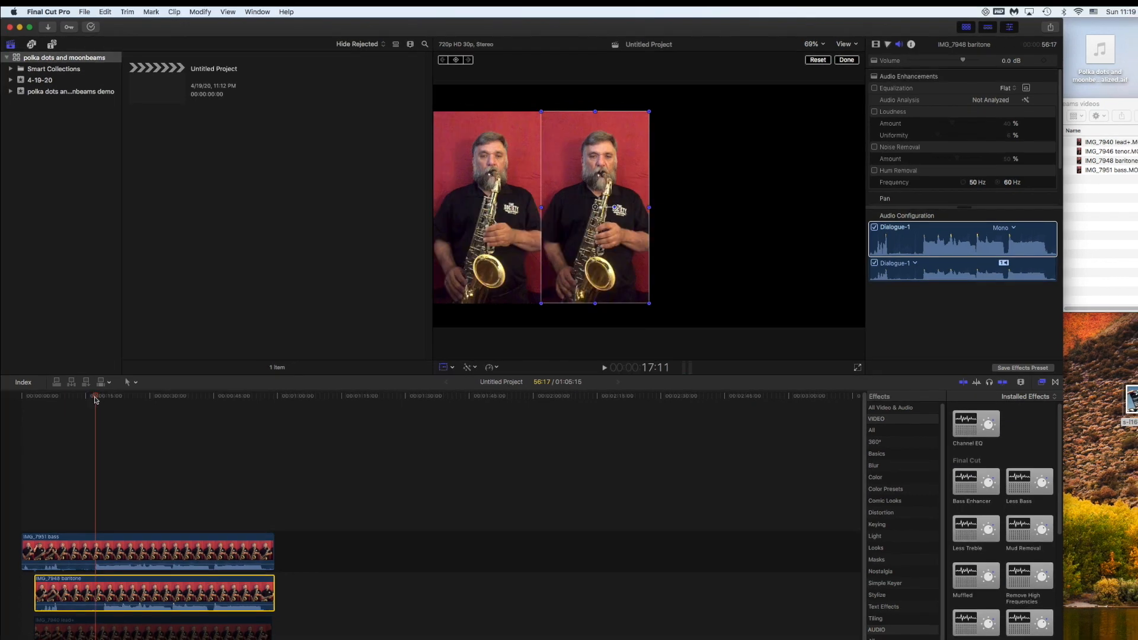
pyautogui.press('space')
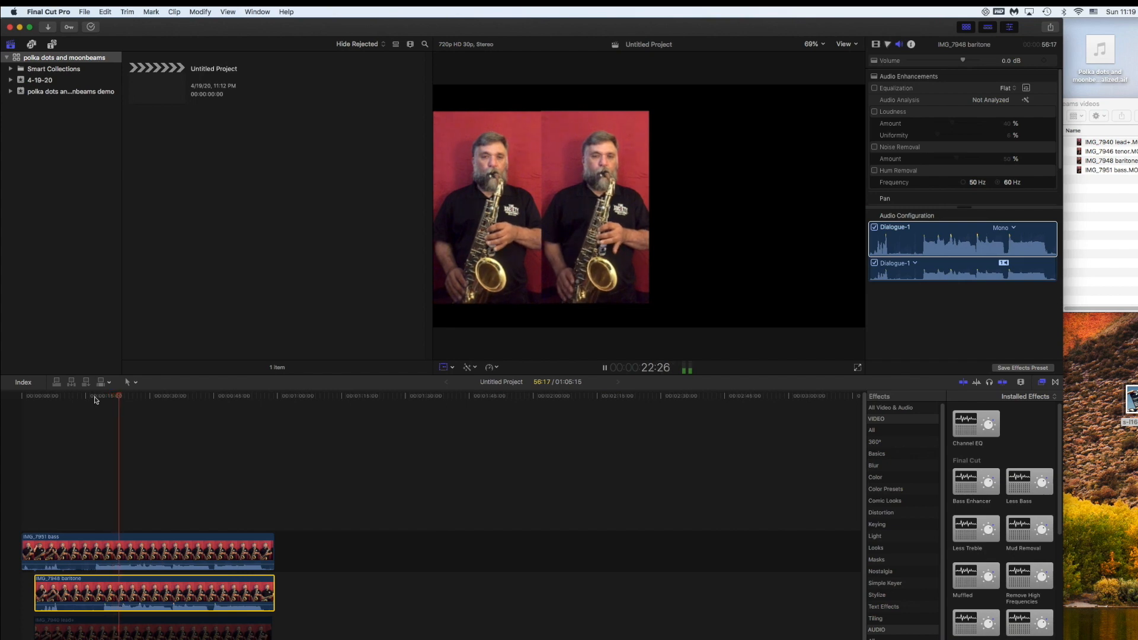
pyautogui.press('space')
pyautogui.hotkey('shift', 't')
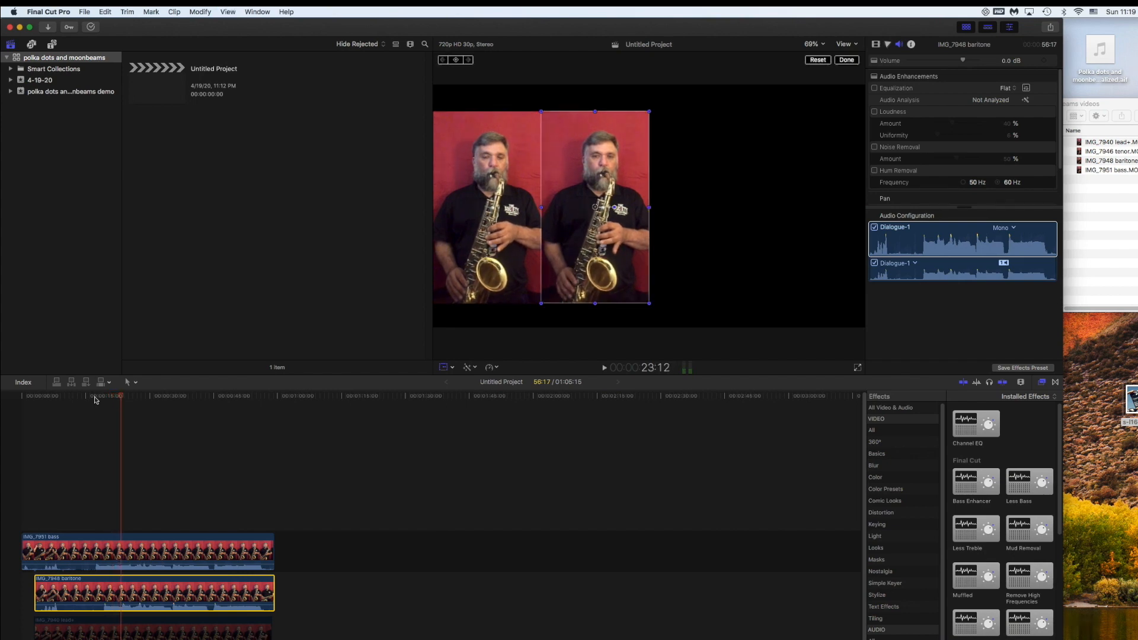
pyautogui.click(90, 580)
# - Disable the baritone clip and enable the IMG_7946 tenor clip beside the bass
pyautogui.press('v')
pyautogui.click(89, 639)
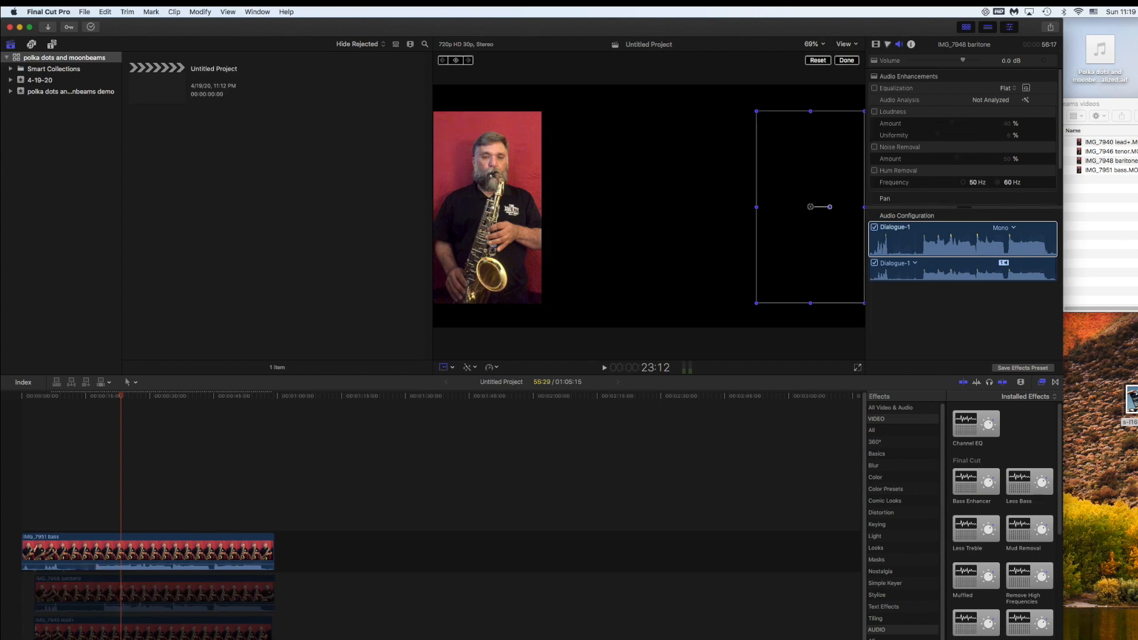
pyautogui.press('v')
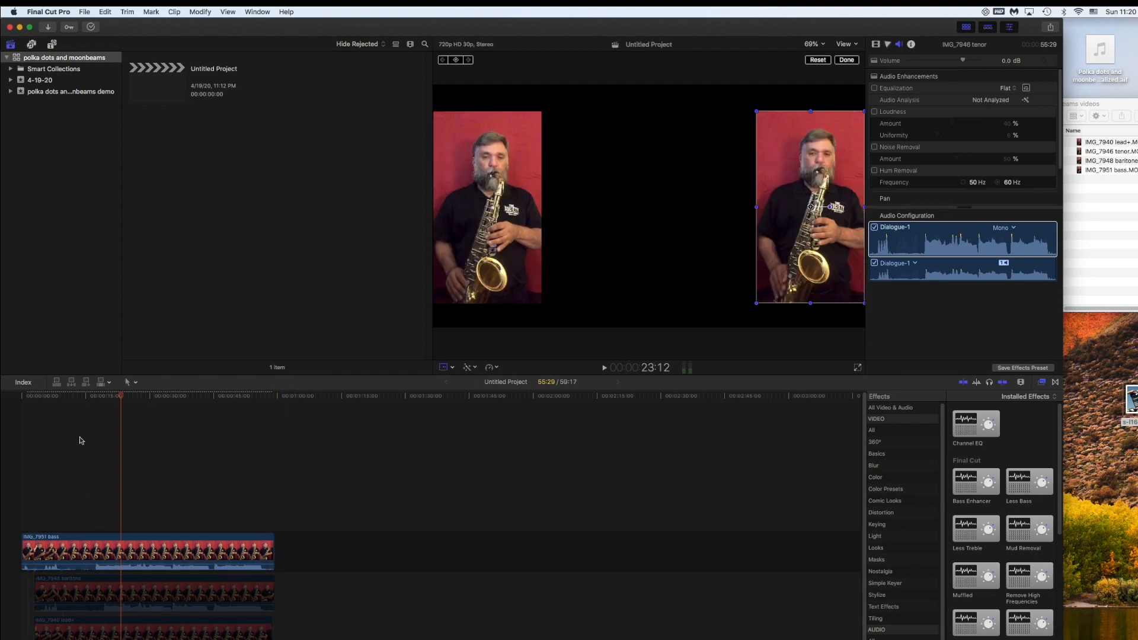
# - Play the tenor with the bass from around 8 seconds and a later point to check sync
pyautogui.click(53, 394)
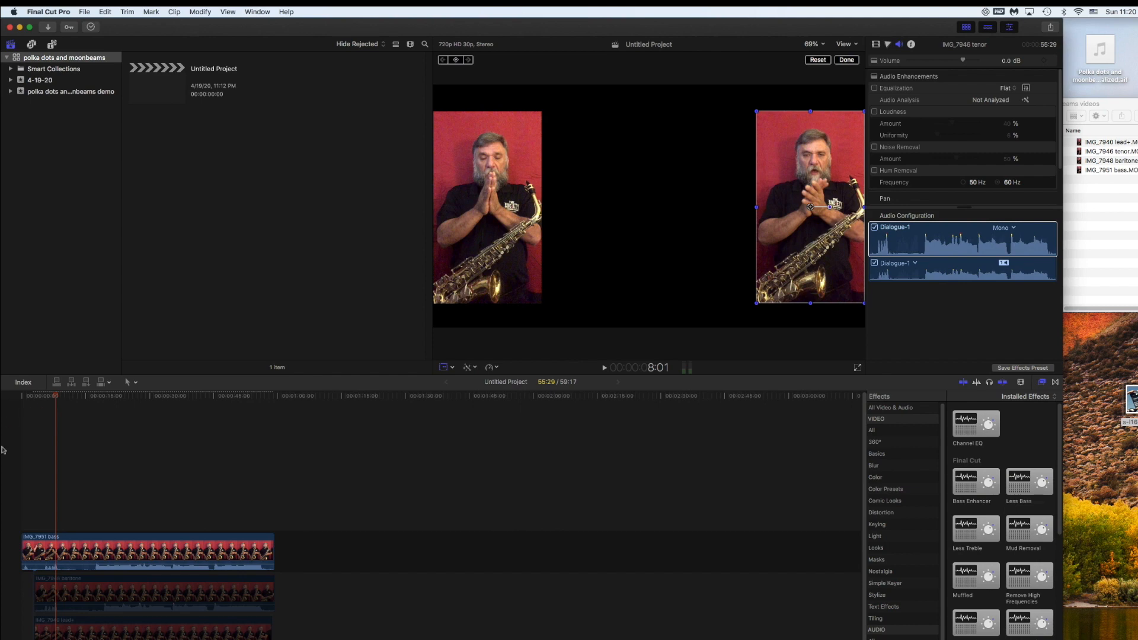
pyautogui.click(42, 396)
pyautogui.press('space')
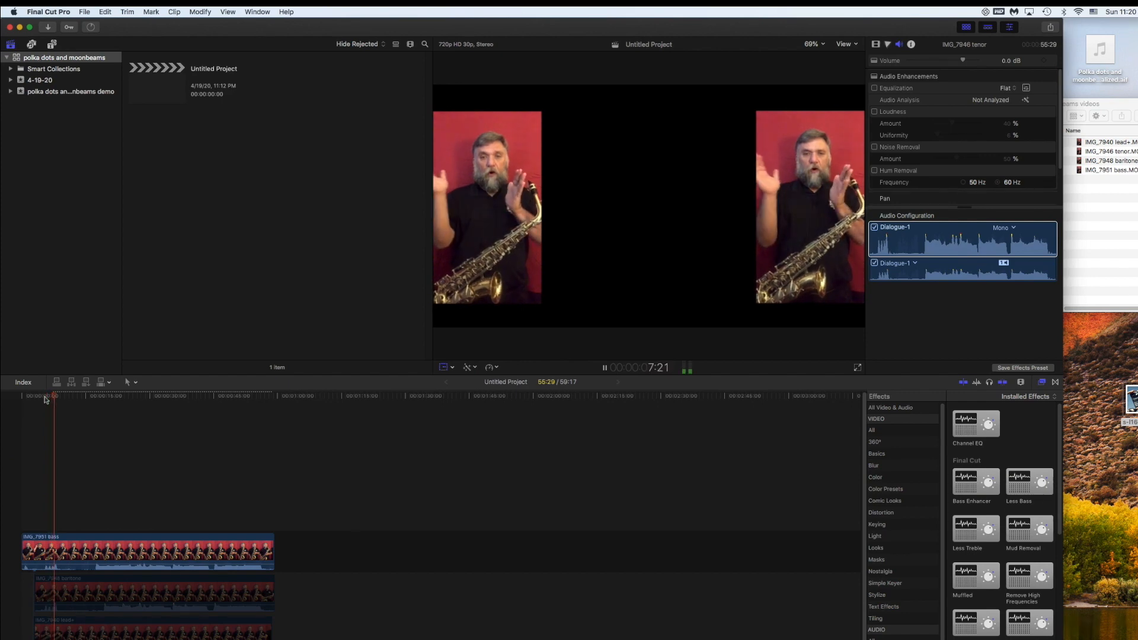
pyautogui.press('space')
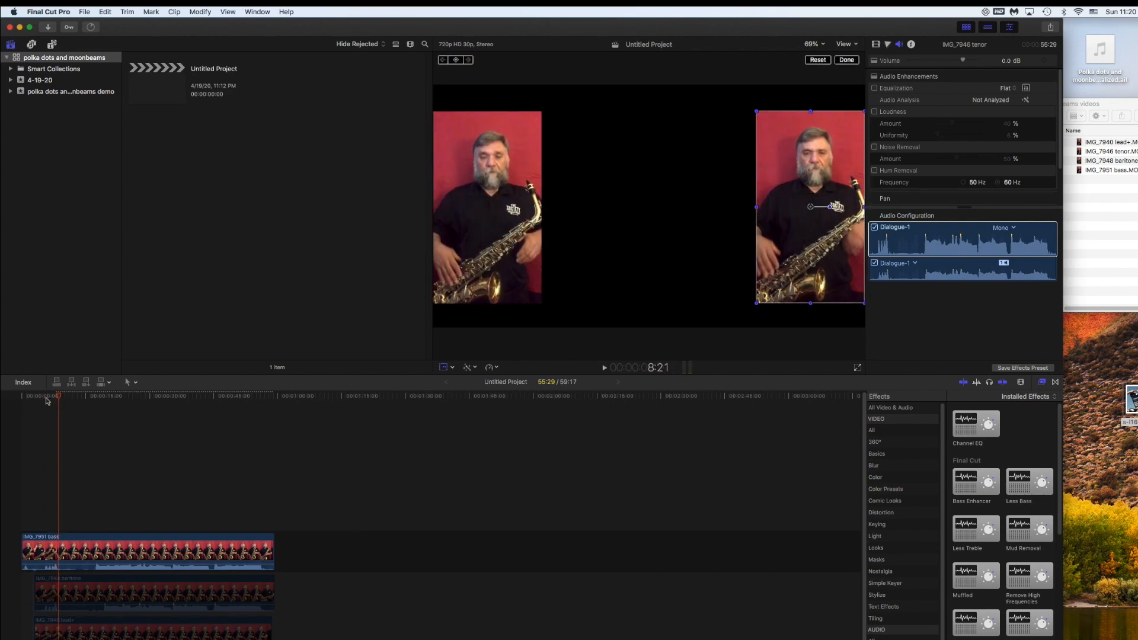
pyautogui.click(89, 397)
pyautogui.press('space')
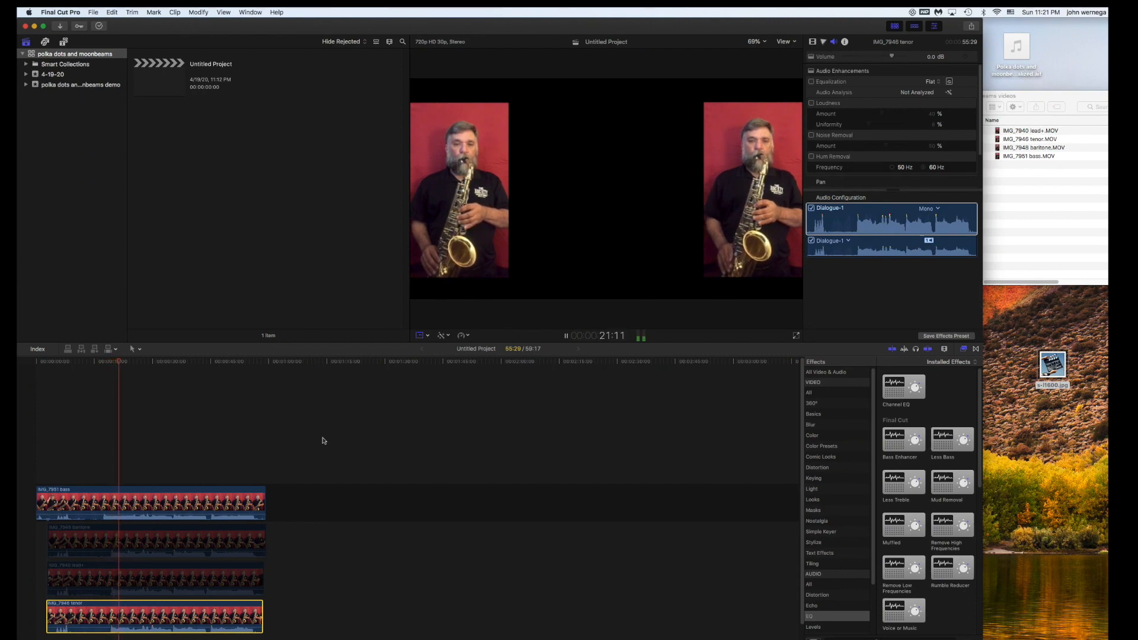
# - Lower the IMG_7946 tenor clip's volume to -2.5 dB, then -3.5 dB, replaying to compare with the bass
pyautogui.press('space')
pyautogui.hotkey('shift', 't')
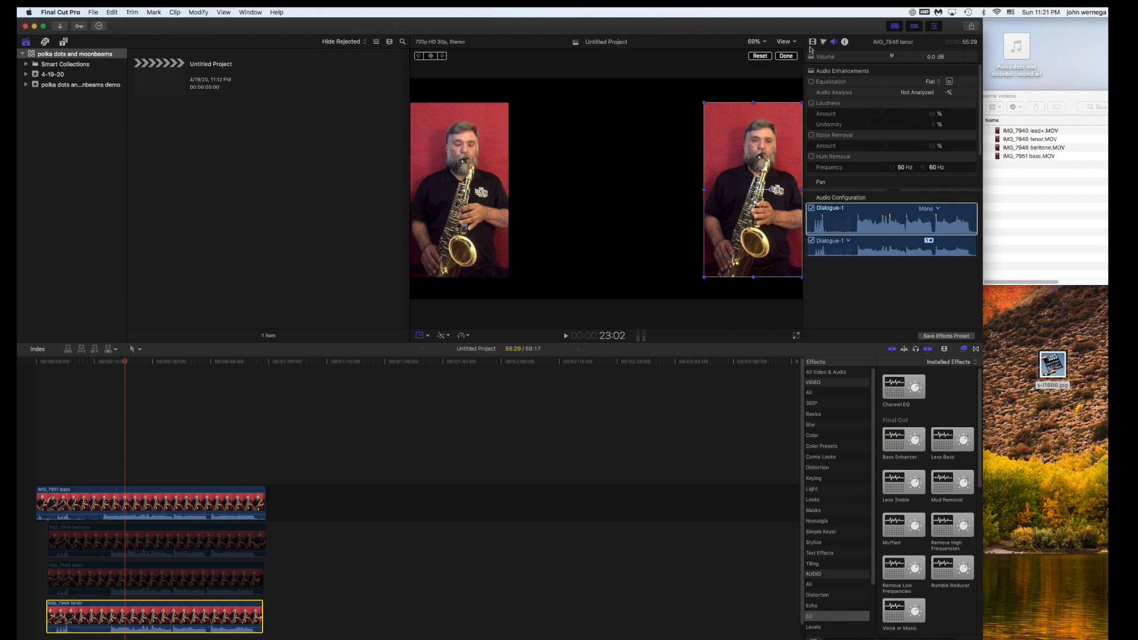
pyautogui.moveTo(892, 57); pyautogui.dragTo(889, 57)
pyautogui.press('space')
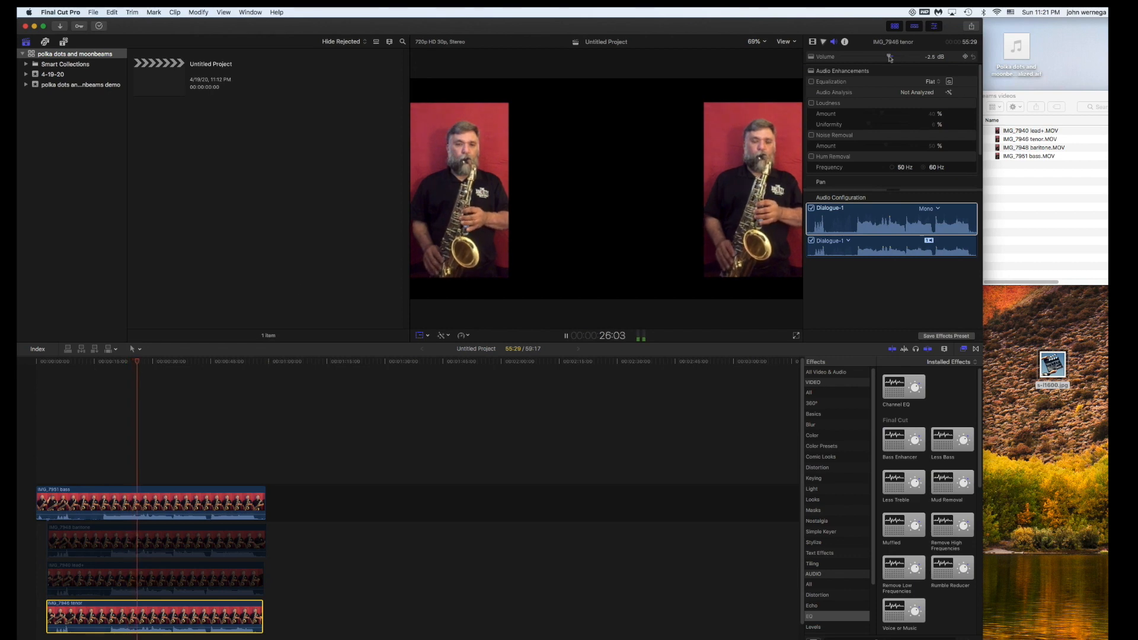
pyautogui.moveTo(890, 57); pyautogui.dragTo(887, 57)
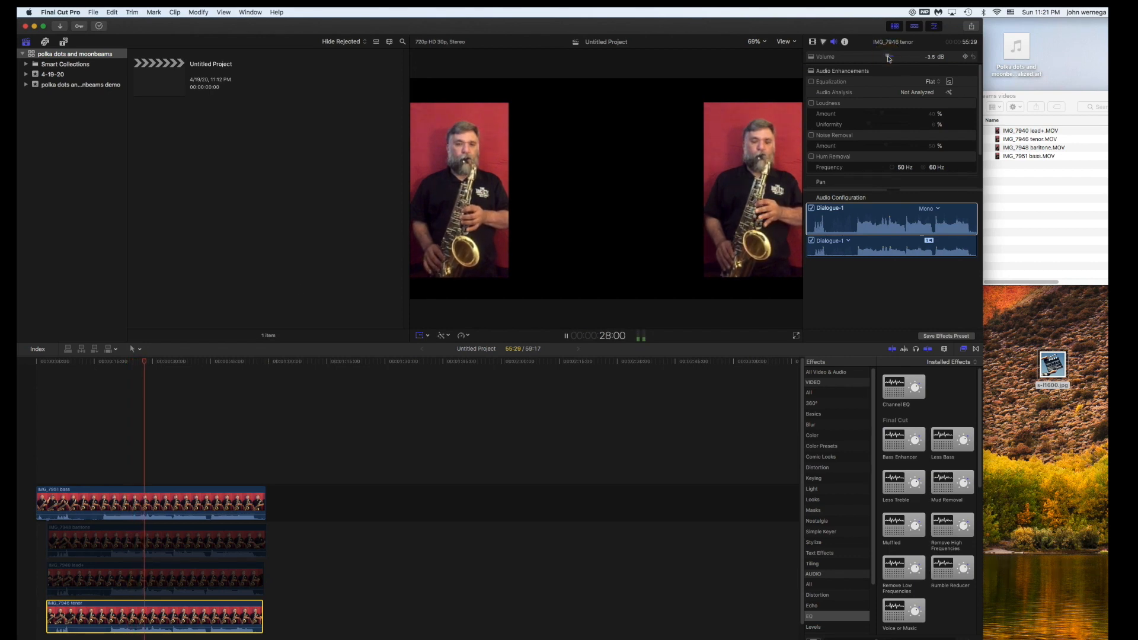
pyautogui.press('space')
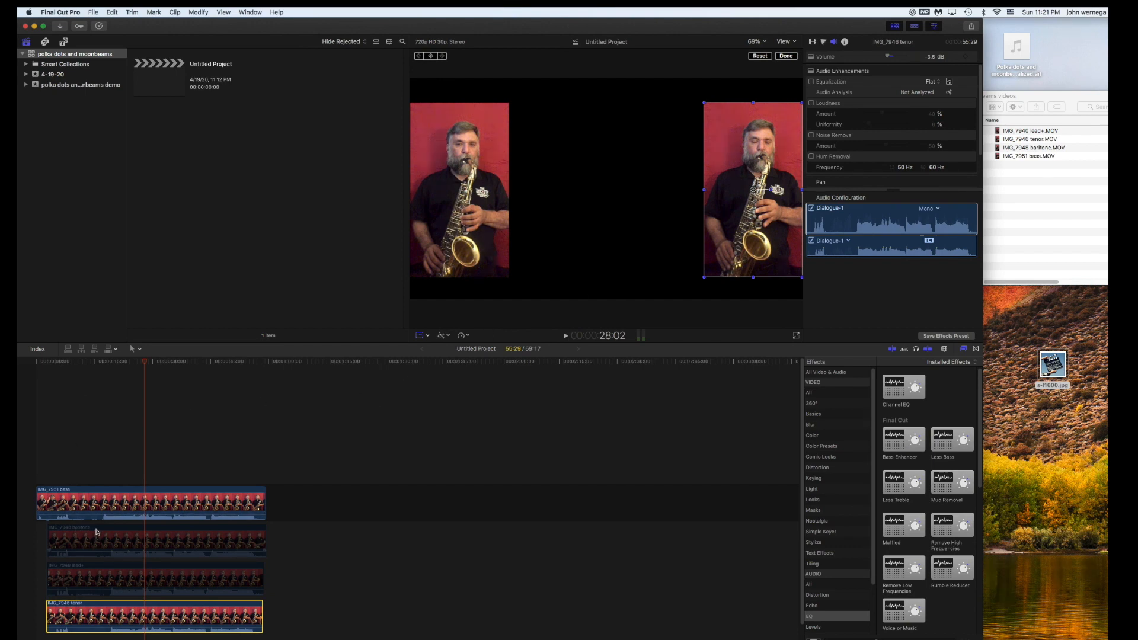
pyautogui.click(97, 532)
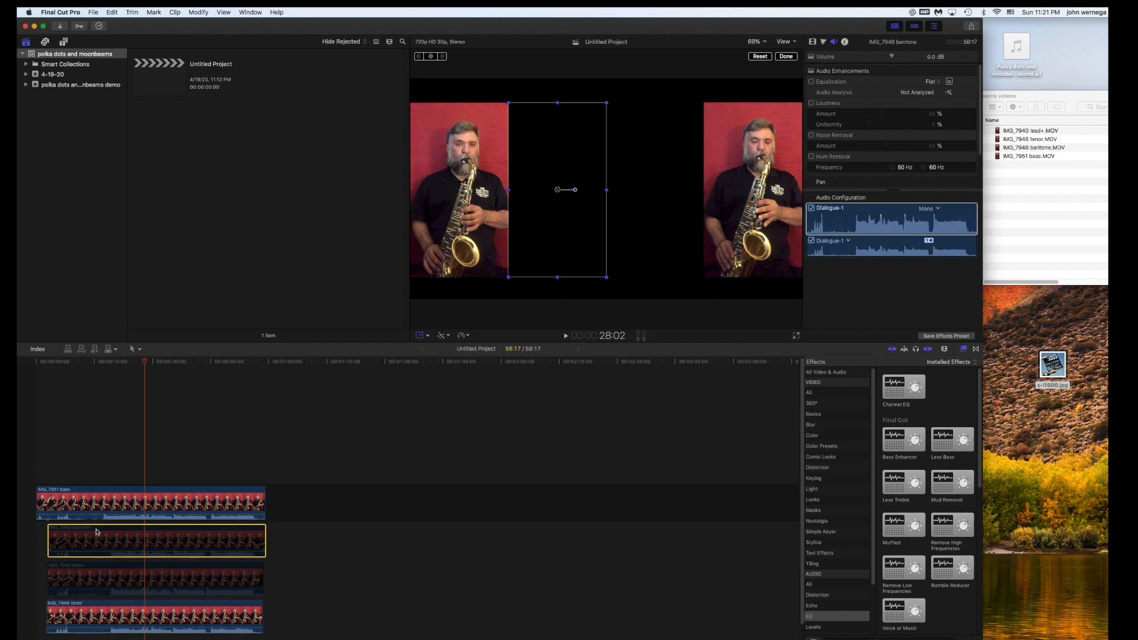
# - Re-enable the baritone and IMG_7940 lead+ clips and play all four saxophone pictures together
pyautogui.press('v')
pyautogui.click(95, 570)
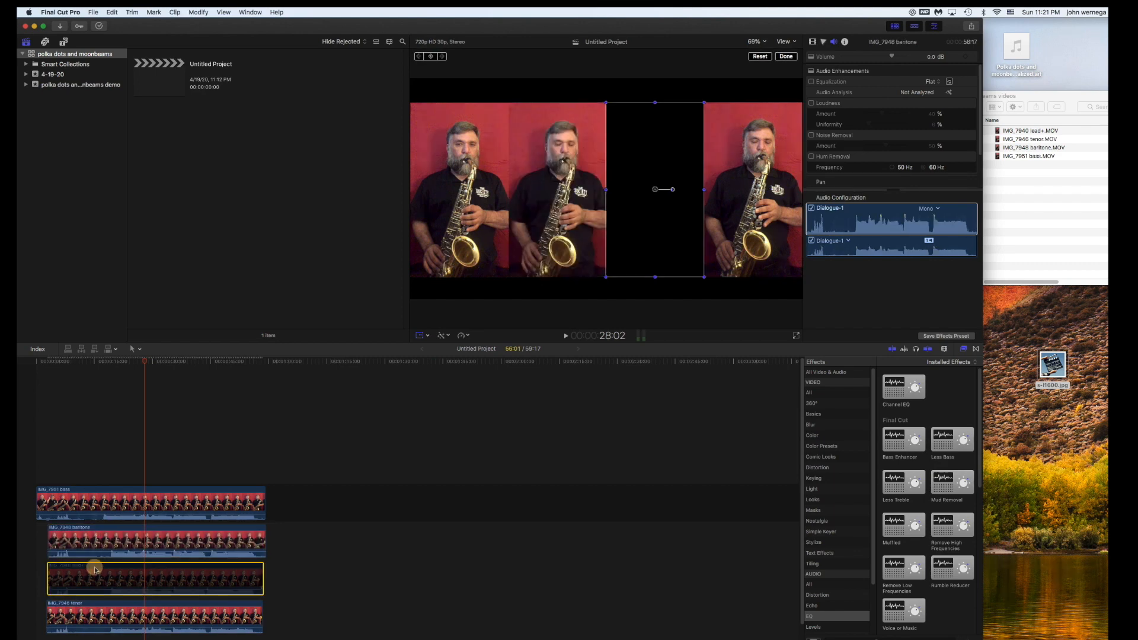
pyautogui.press('v')
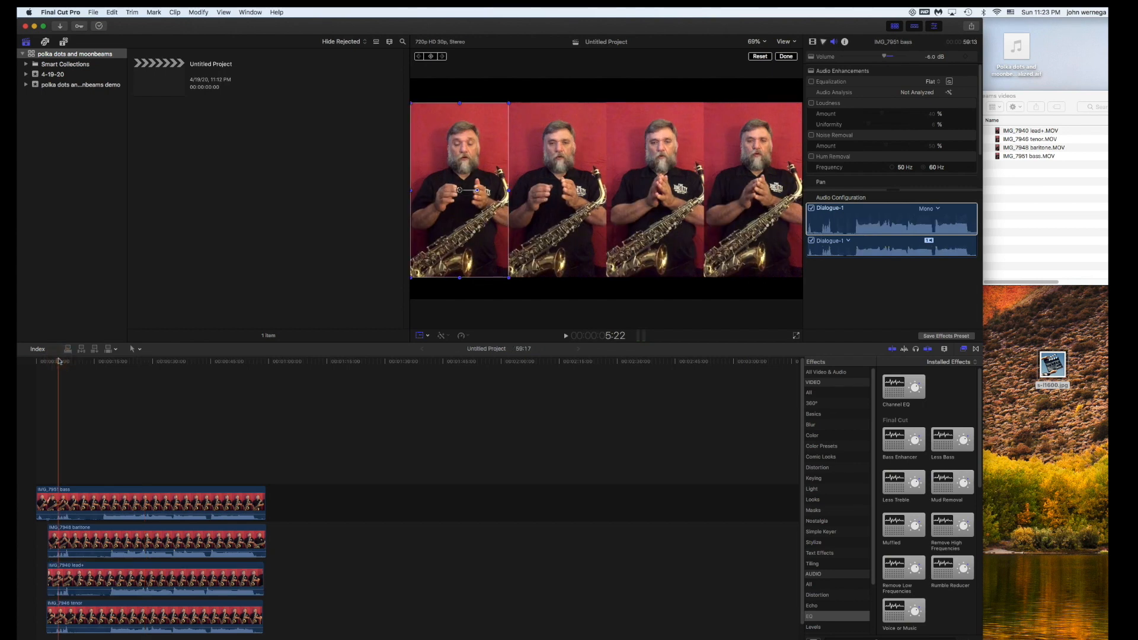
pyautogui.press('space')
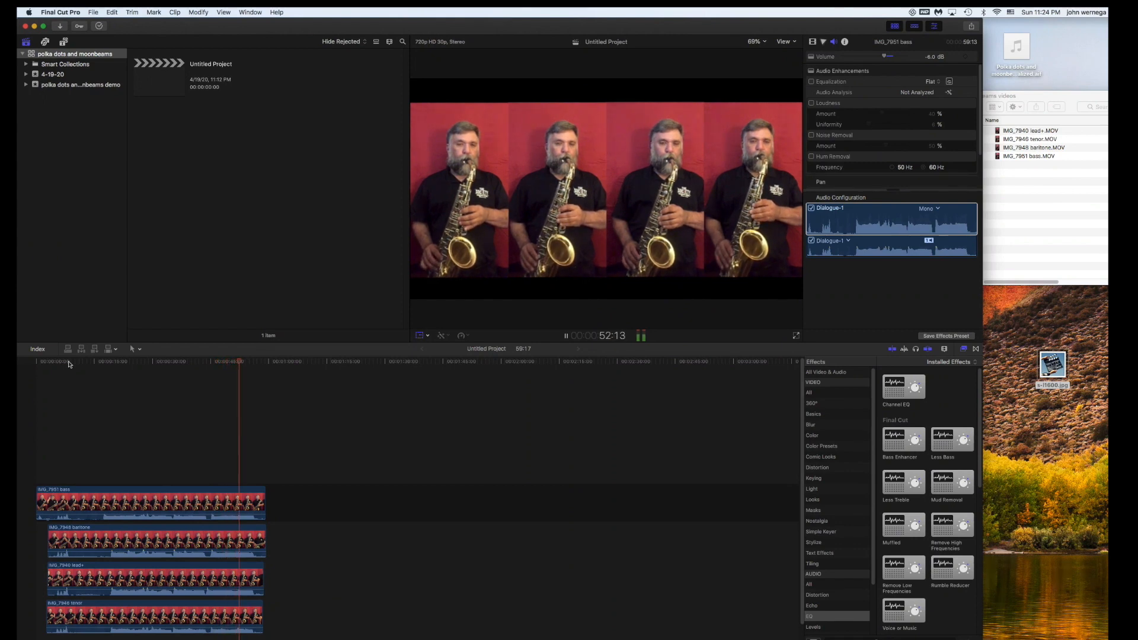
pyautogui.press('space')
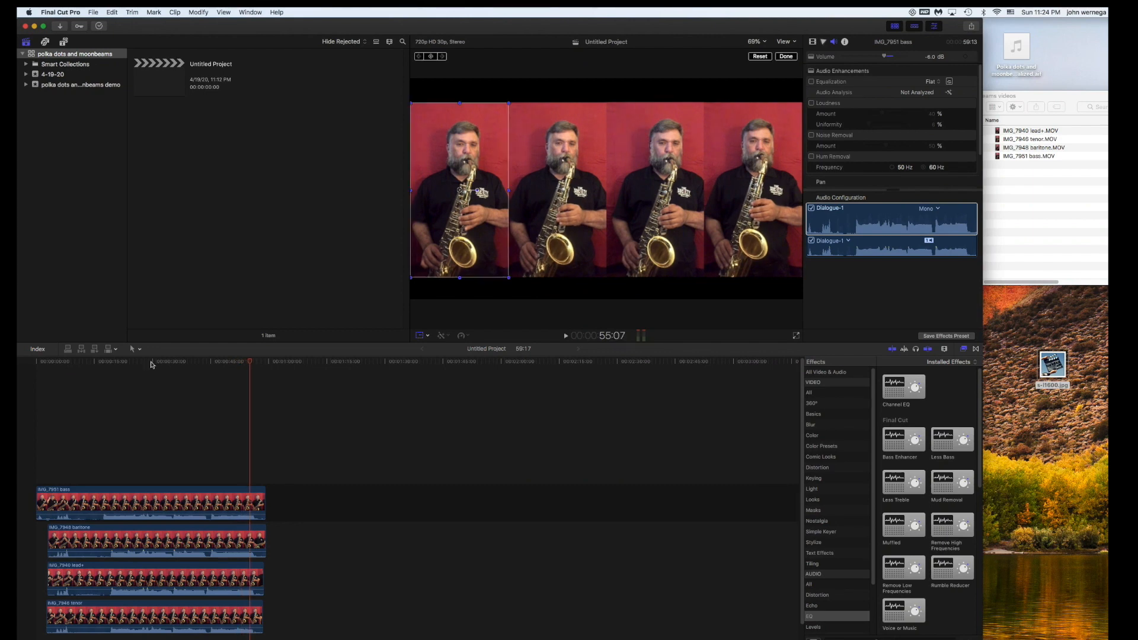